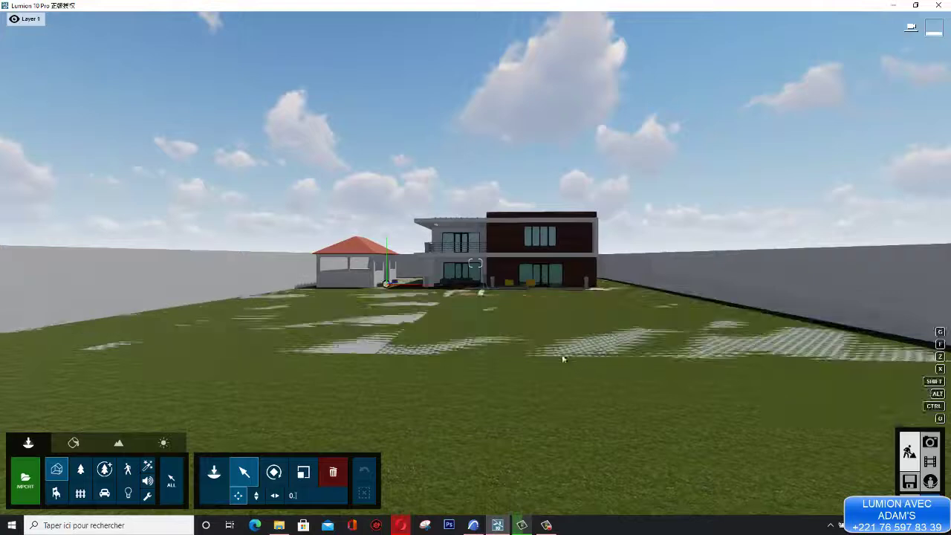
# Step: Switch to ARCHICAD and examine the villa, gazebo, pool and walkway in the 3D perspective
pyautogui.click(509, 316)
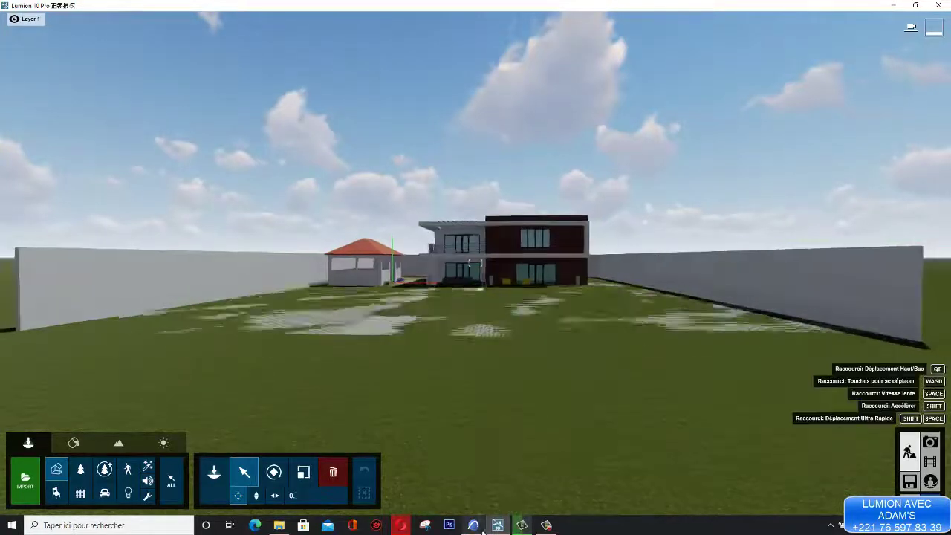
pyautogui.hotkey('alt', 'Tab')
pyautogui.keyDown('shift'); pyautogui.moveTo(502, 331); pyautogui.dragTo(388, 398, button='middle'); pyautogui.keyUp('shift')
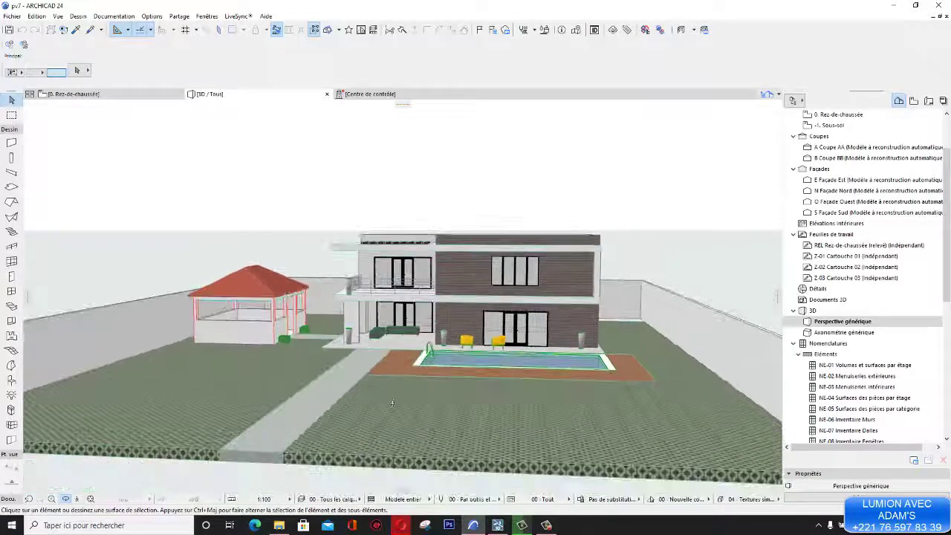
pyautogui.scroll(5, 420, 431)
pyautogui.keyDown('shift'); pyautogui.moveTo(459, 422); pyautogui.dragTo(326, 386, button='middle'); pyautogui.keyUp('shift')
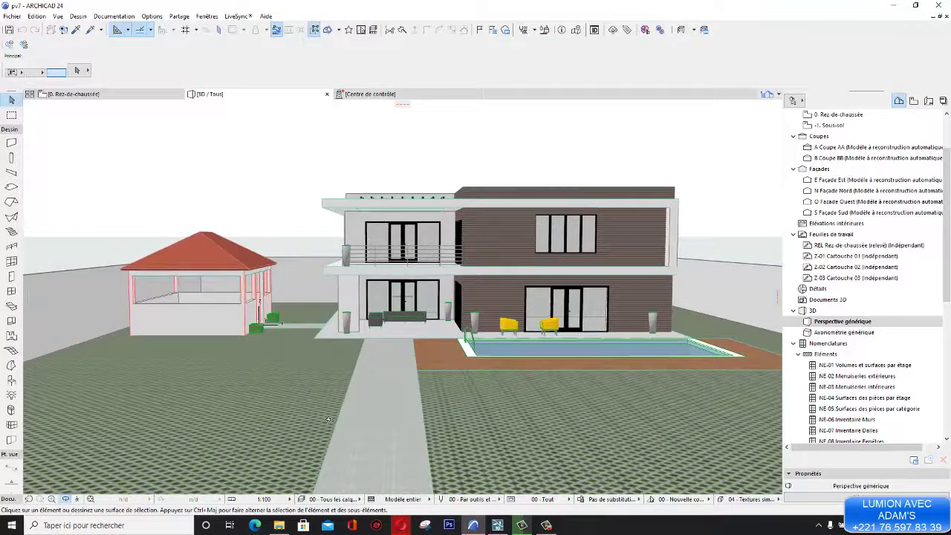
# Step: Return to Lumion and raise the imported pv7 model vertically so its paved ground sits above the grass terrain
pyautogui.click(497, 526)
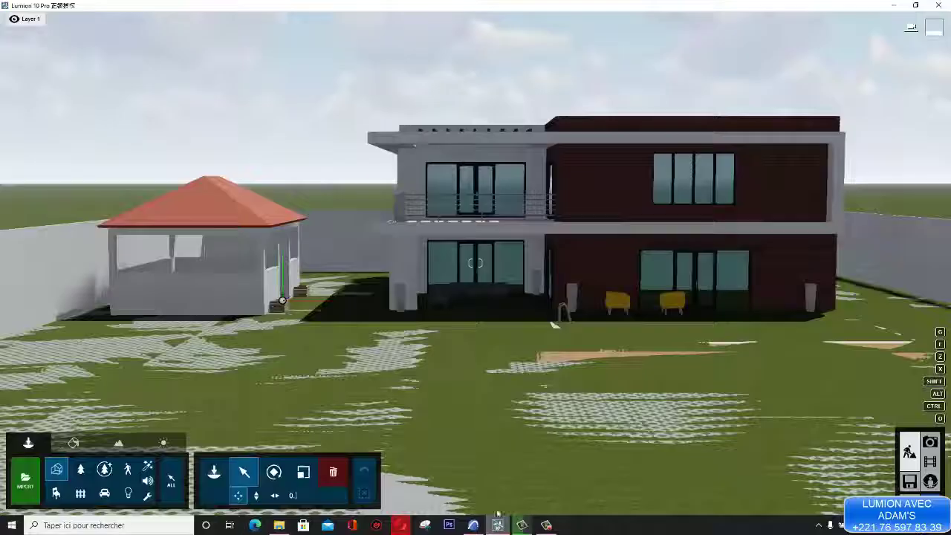
pyautogui.scroll(-5, 458, 364)
pyautogui.scroll(-4, 425, 330)
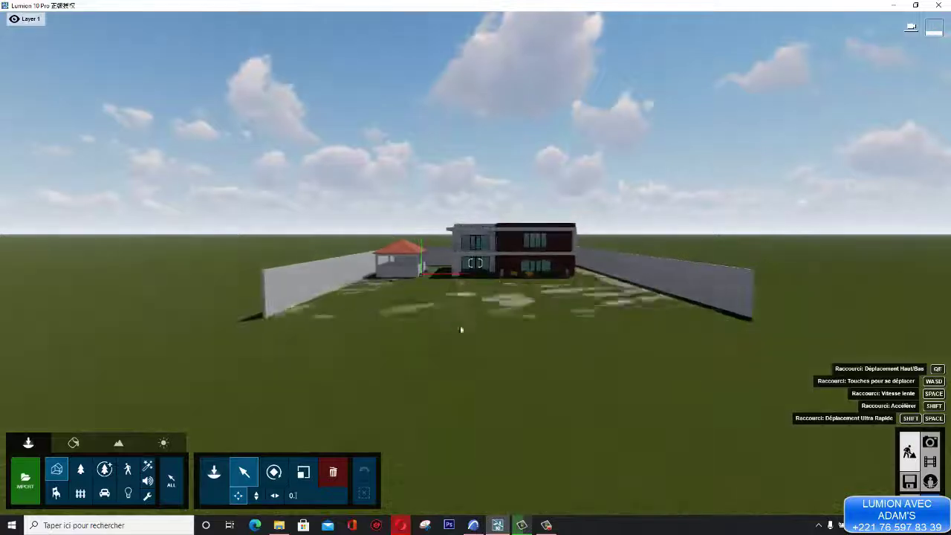
pyautogui.scroll(4, 465, 324)
pyautogui.scroll(-6, 468, 320)
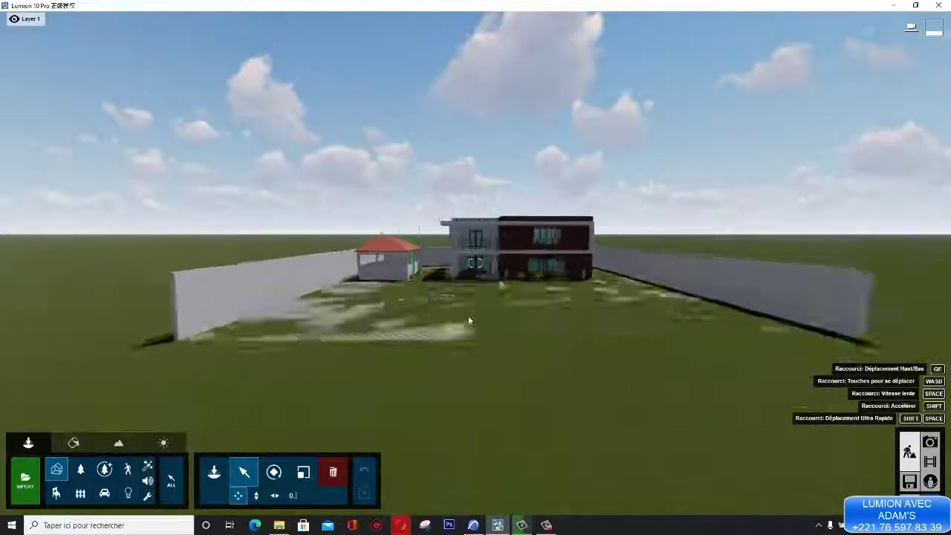
pyautogui.scroll(6, 530, 322)
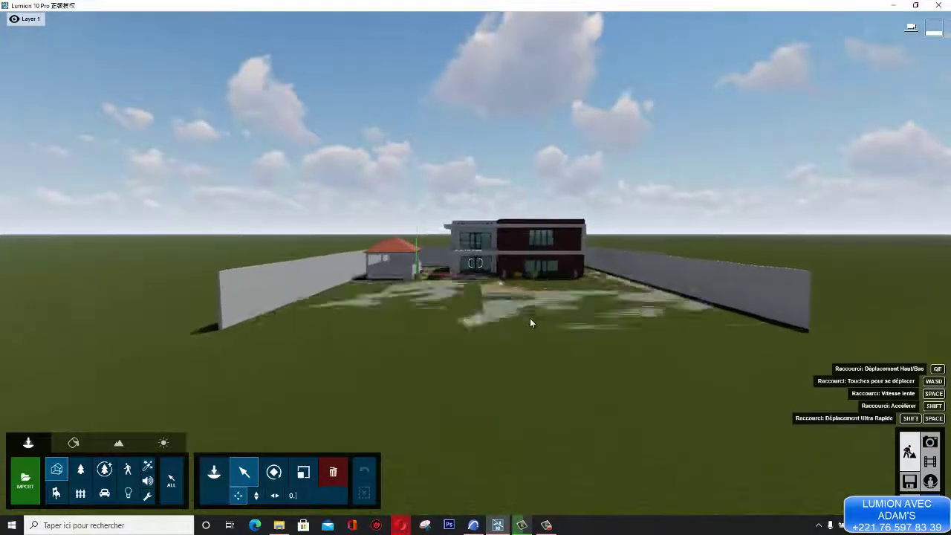
pyautogui.scroll(-5, 530, 318)
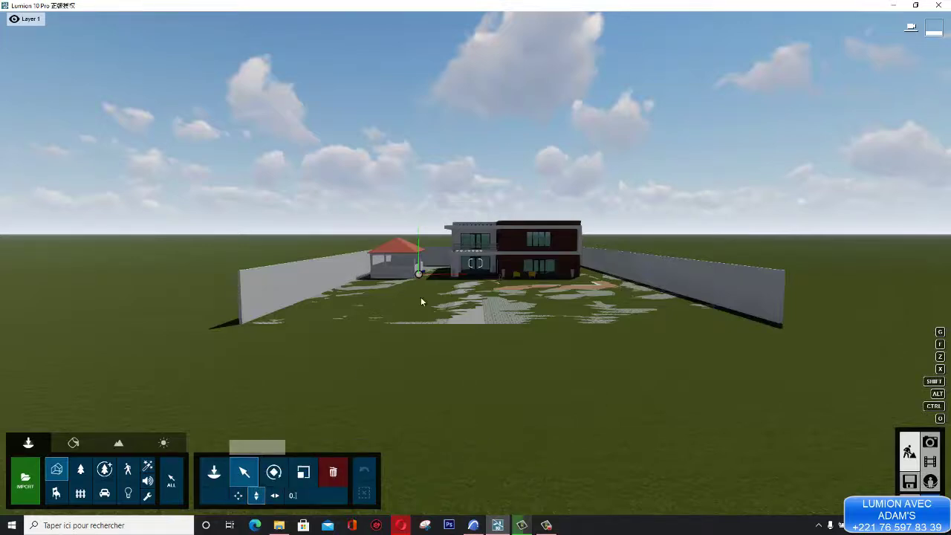
pyautogui.click(420, 276)
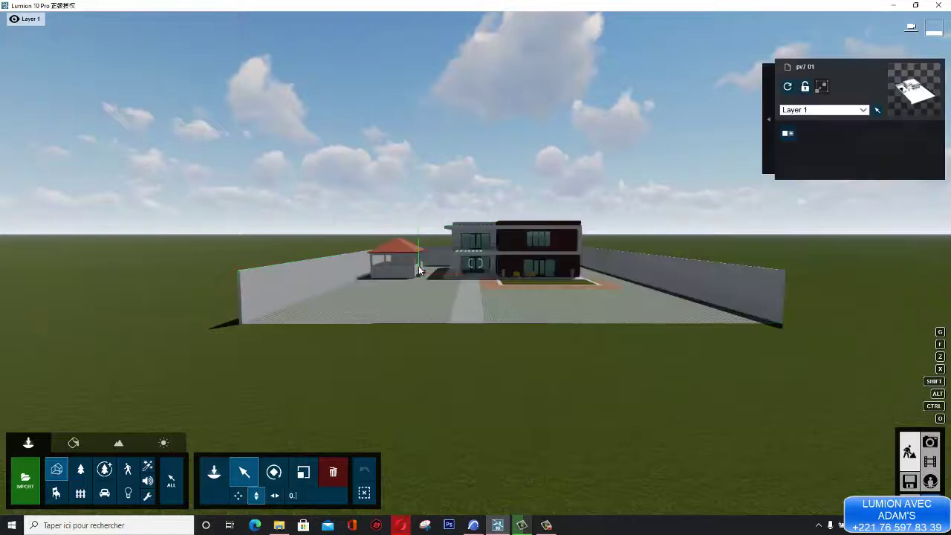
pyautogui.moveTo(422, 244); pyautogui.dragTo(446, 269)
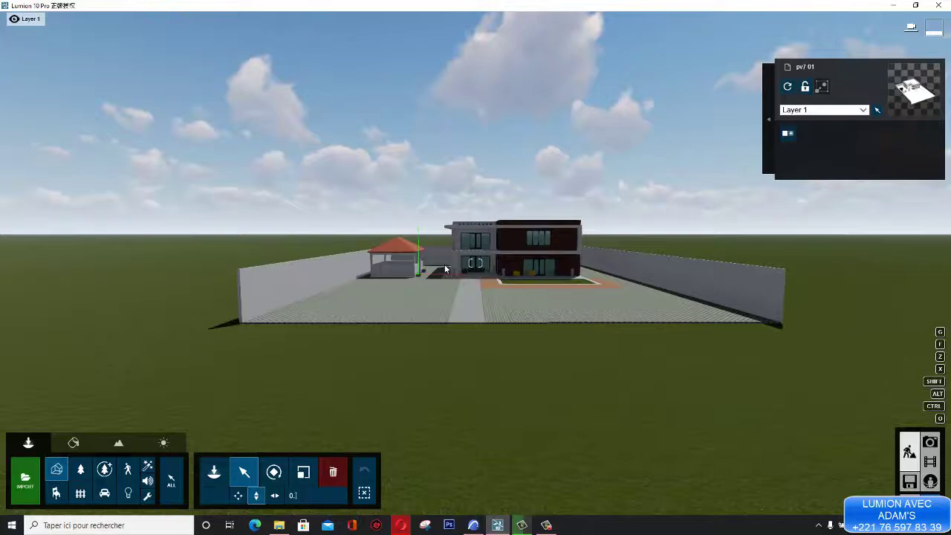
# Step: Examine the raised model's paving, pool surround and front ground edge from near and far
pyautogui.scroll(5, 574, 282)
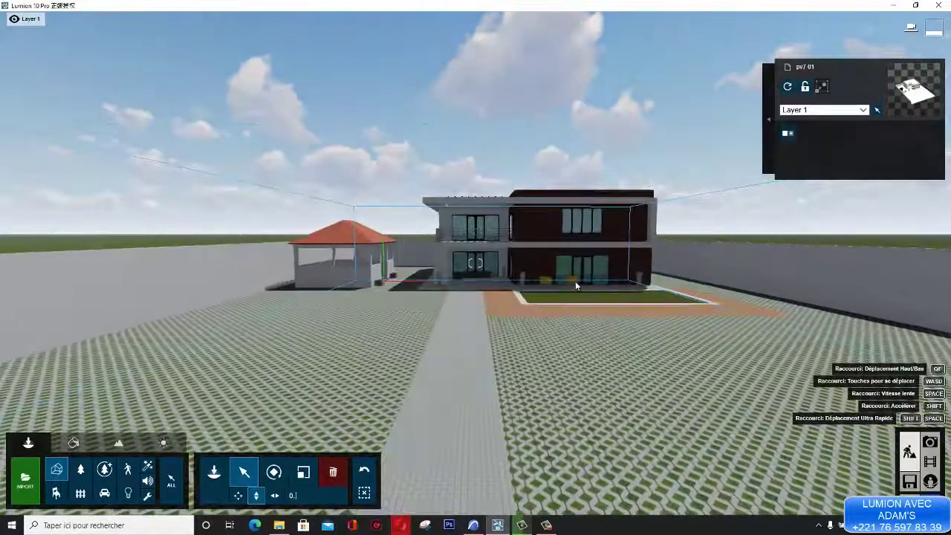
pyautogui.scroll(-4, 576, 284)
pyautogui.scroll(-4, 575, 281)
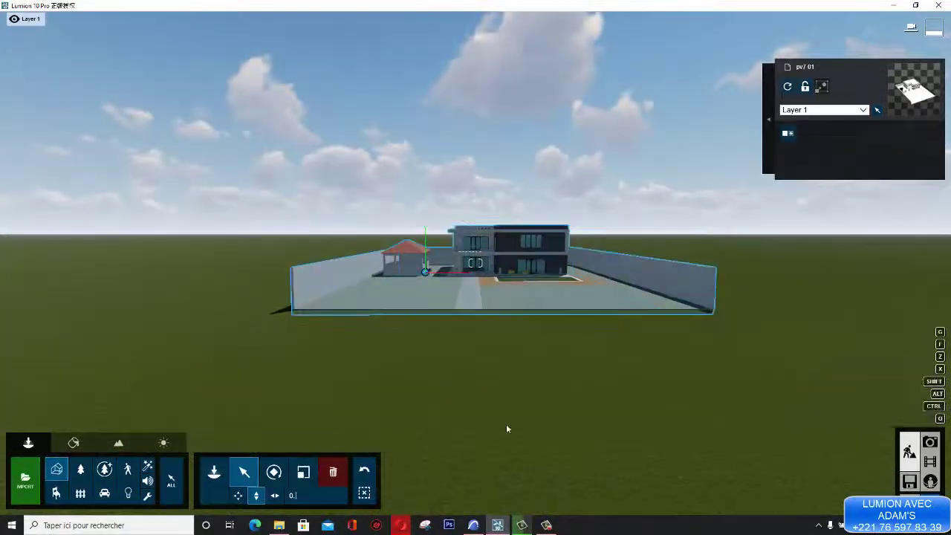
pyautogui.scroll(5, 543, 306)
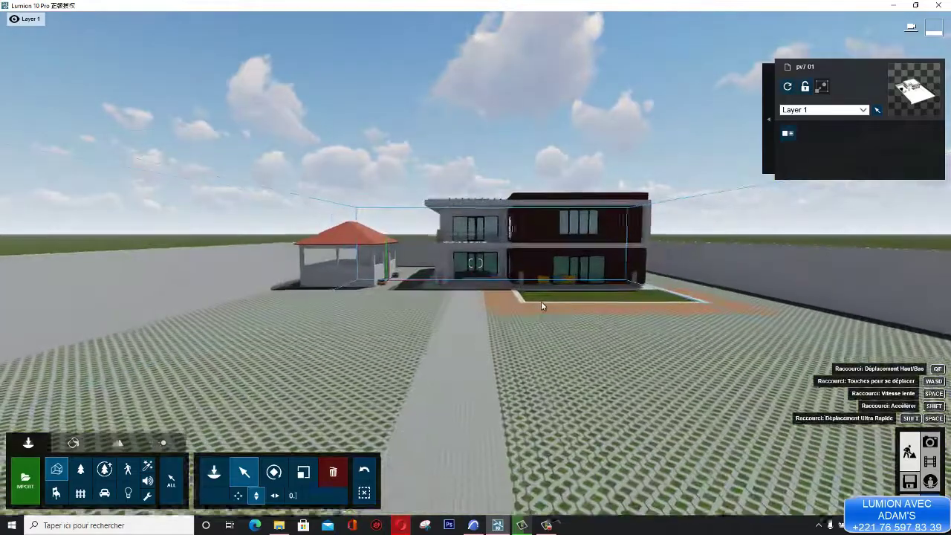
pyautogui.scroll(2, 526, 361)
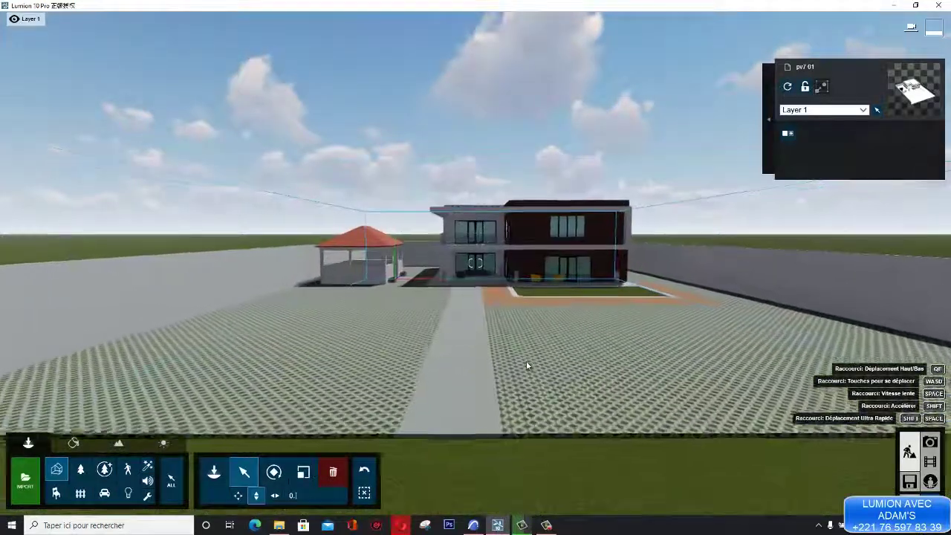
pyautogui.click(513, 444)
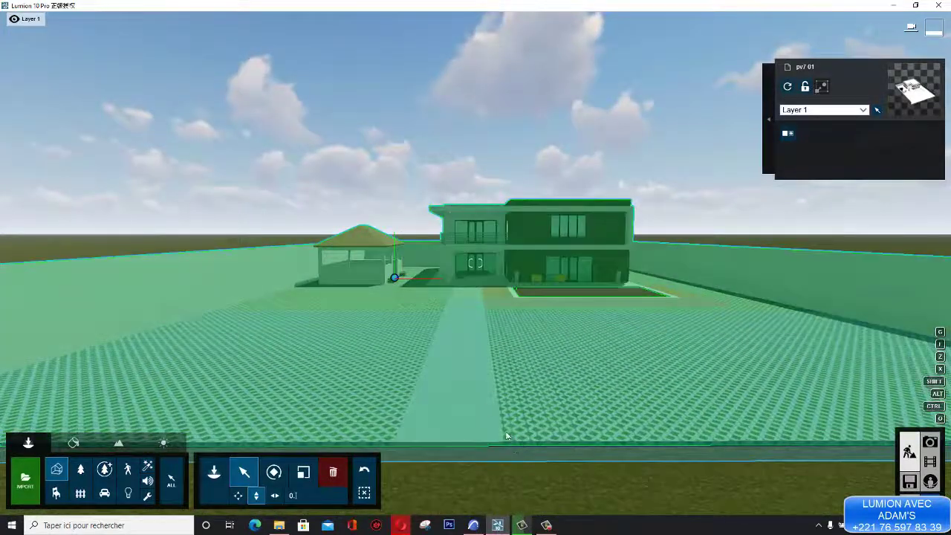
pyautogui.scroll(-4, 480, 402)
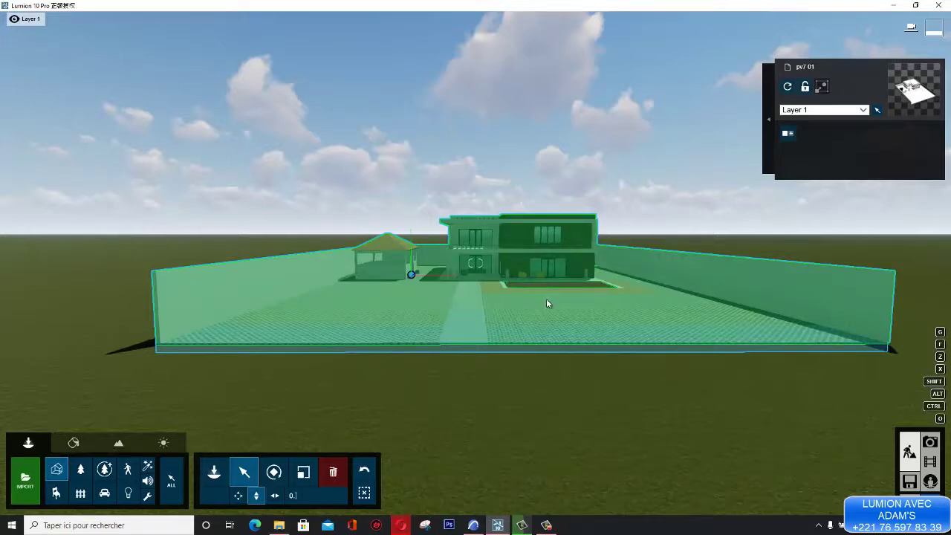
pyautogui.scroll(3, 546, 303)
pyautogui.scroll(5, 546, 298)
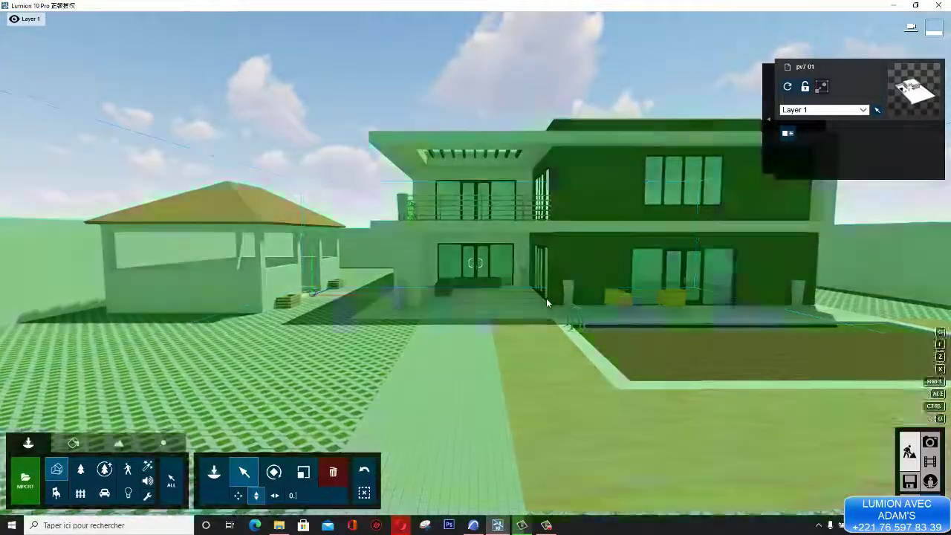
pyautogui.scroll(-5, 546, 298)
pyautogui.scroll(-5, 546, 298)
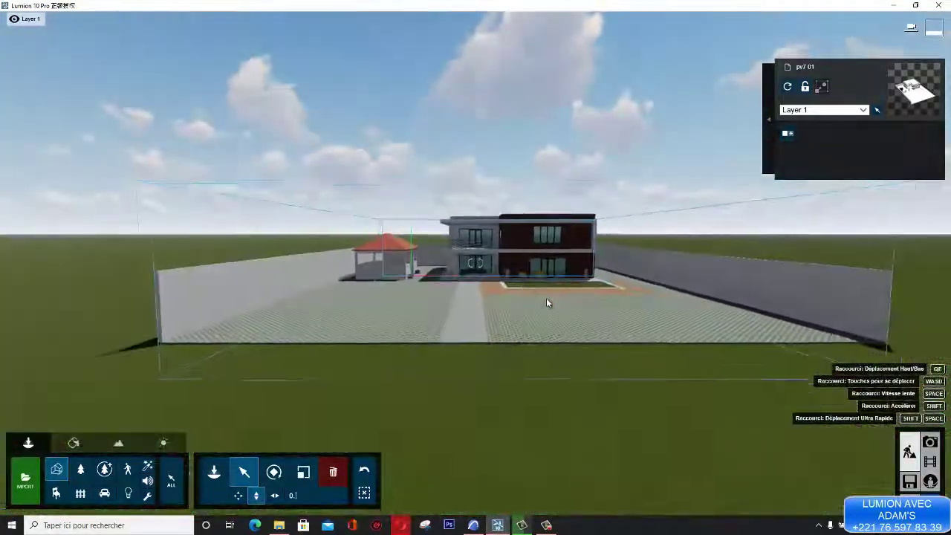
pyautogui.scroll(5, 546, 298)
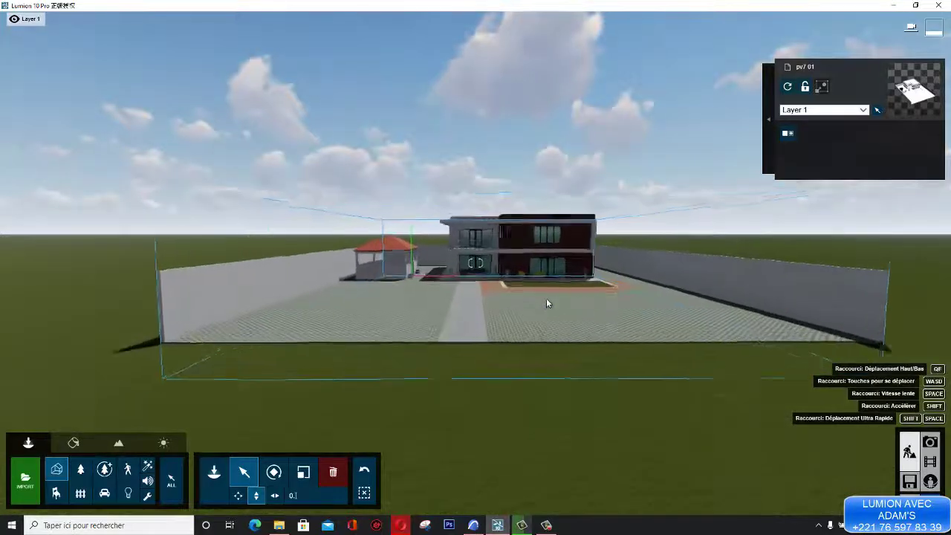
pyautogui.click(538, 296)
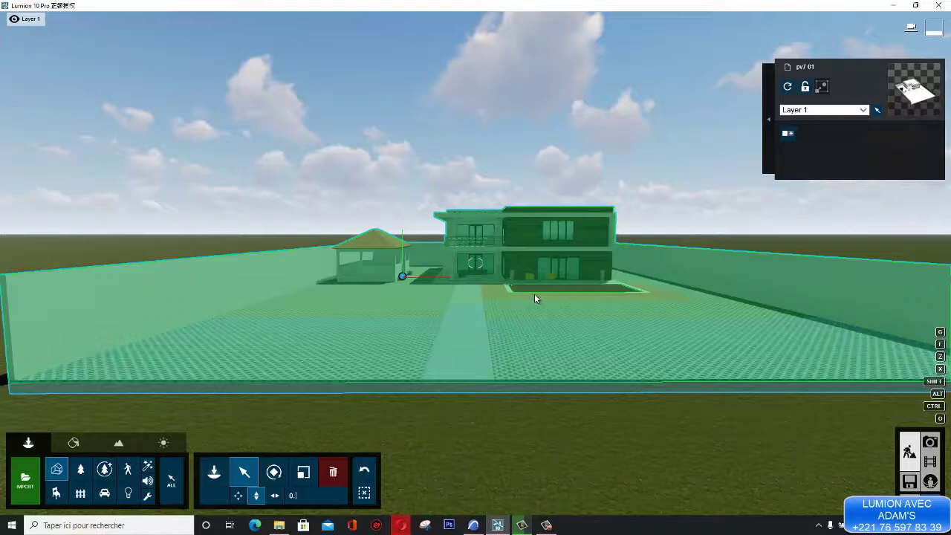
pyautogui.click(535, 295)
pyautogui.click(535, 295)
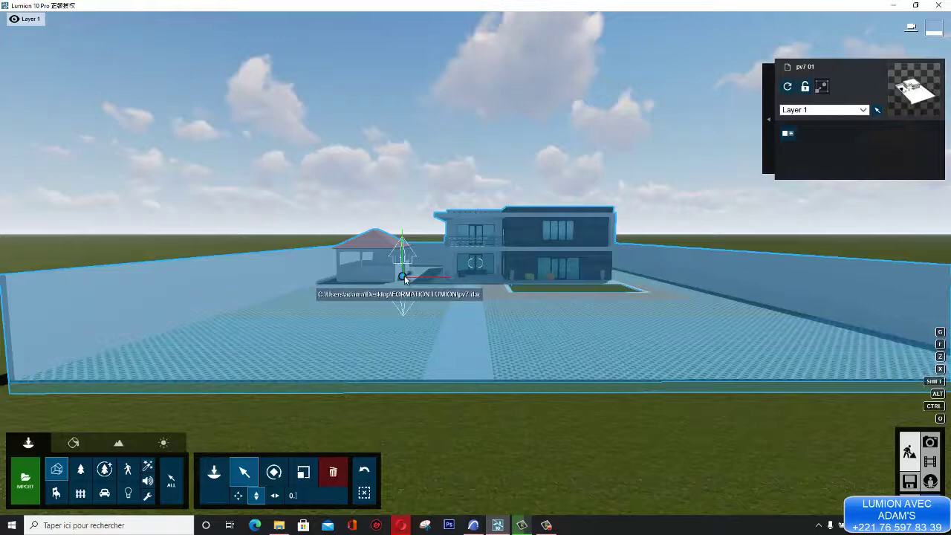
pyautogui.click(553, 525)
pyautogui.click(905, 482)
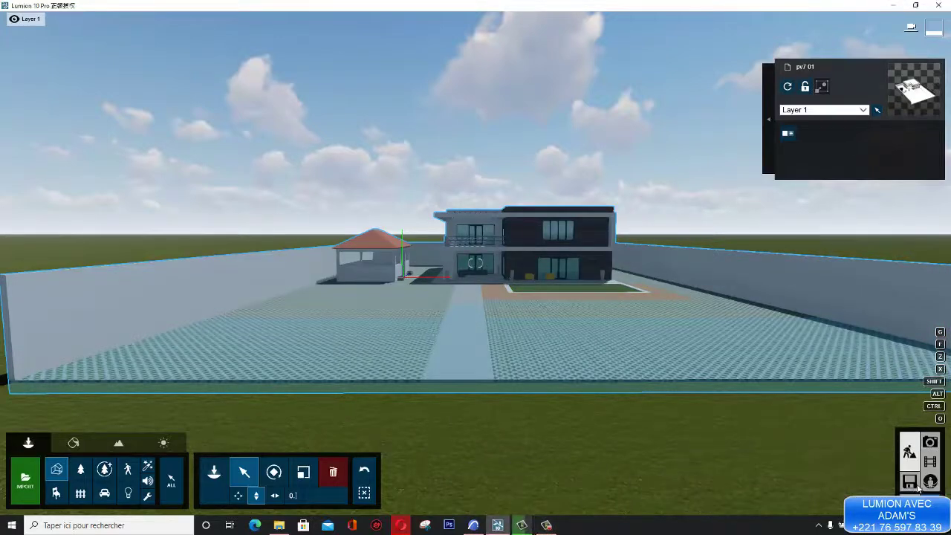
pyautogui.click(547, 526)
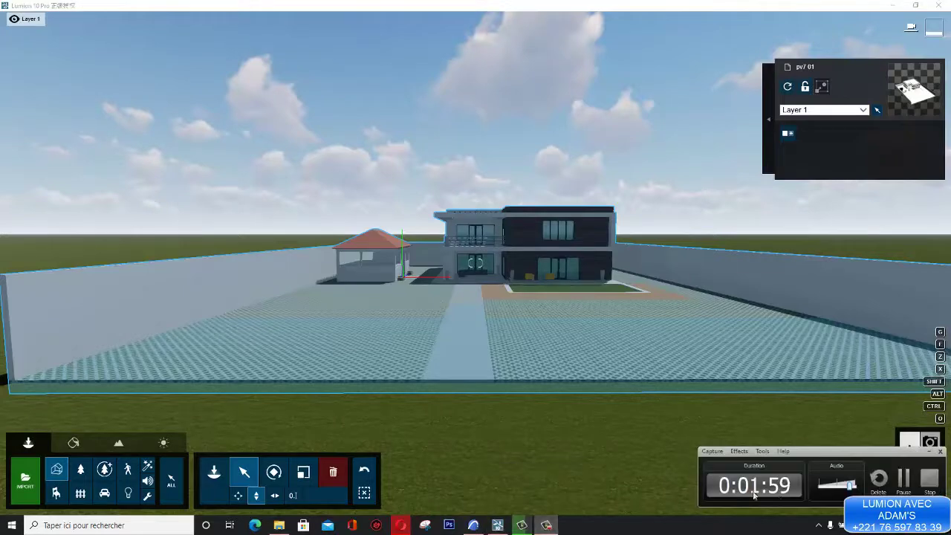
pyautogui.click(929, 452)
pyautogui.click(602, 314)
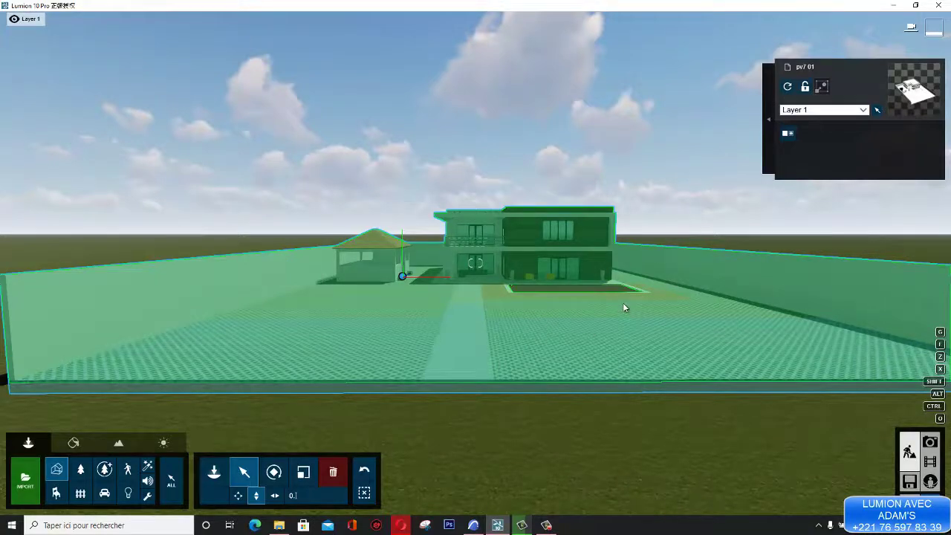
# Step: Inspect the villa's front façade, terrace and gazebo up close and from farther back
pyautogui.moveTo(623, 302); pyautogui.dragTo(624, 307, button='right')
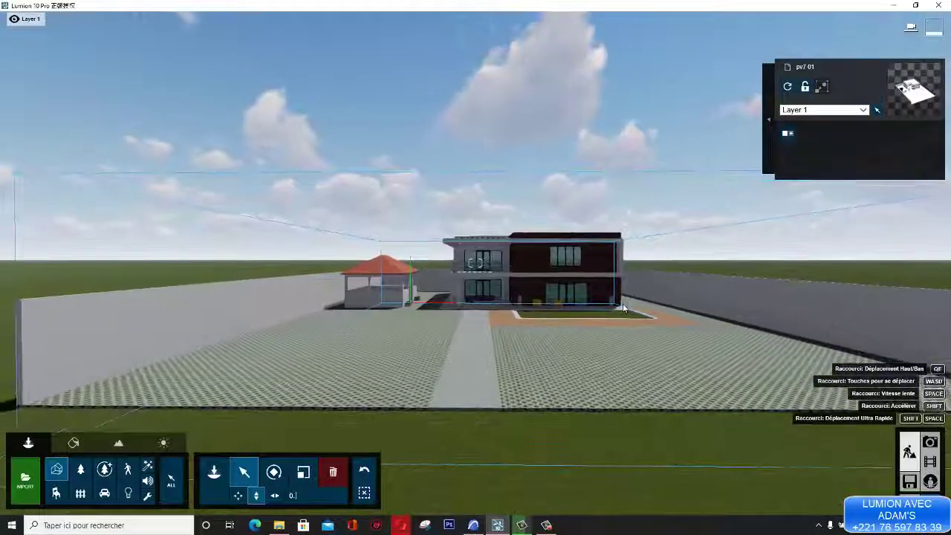
pyautogui.click(626, 303)
pyautogui.click(646, 302)
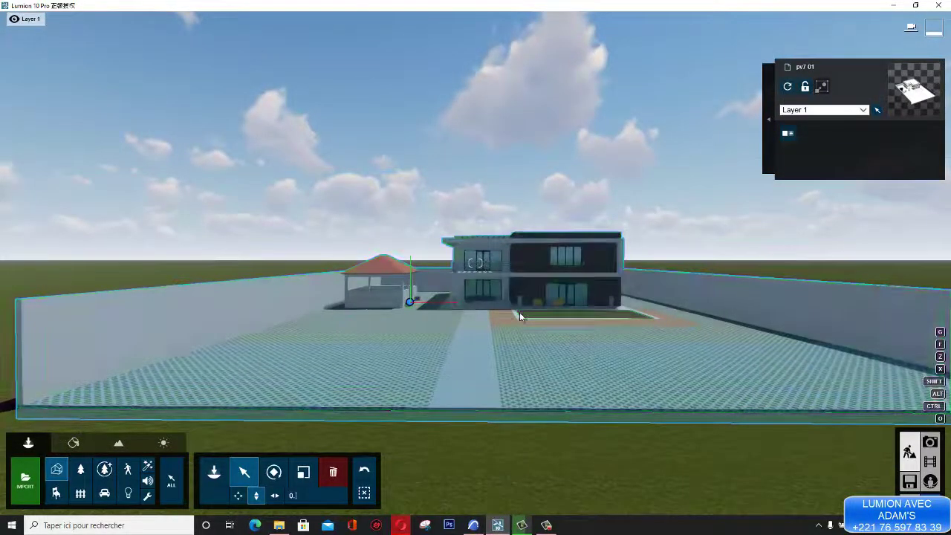
pyautogui.scroll(6, 521, 316)
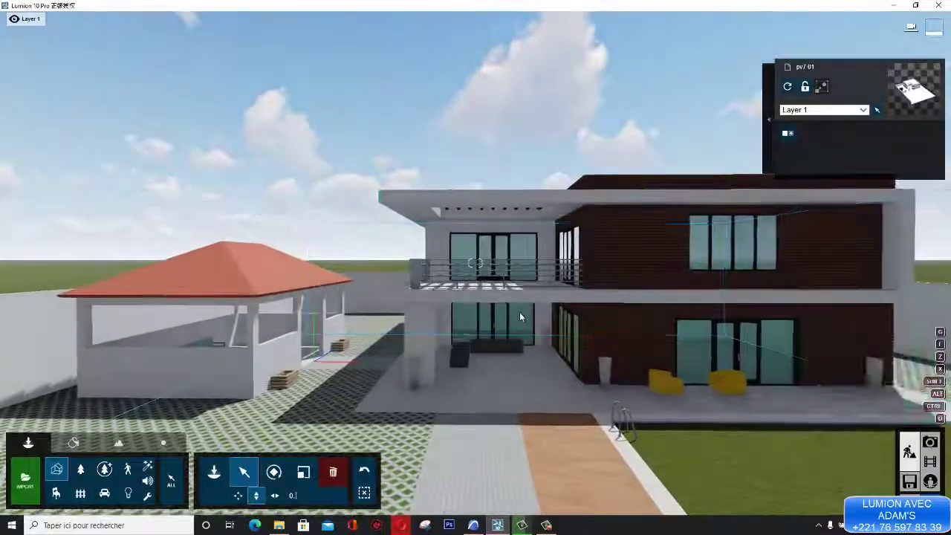
pyautogui.click(520, 312)
pyautogui.scroll(-5, 520, 312)
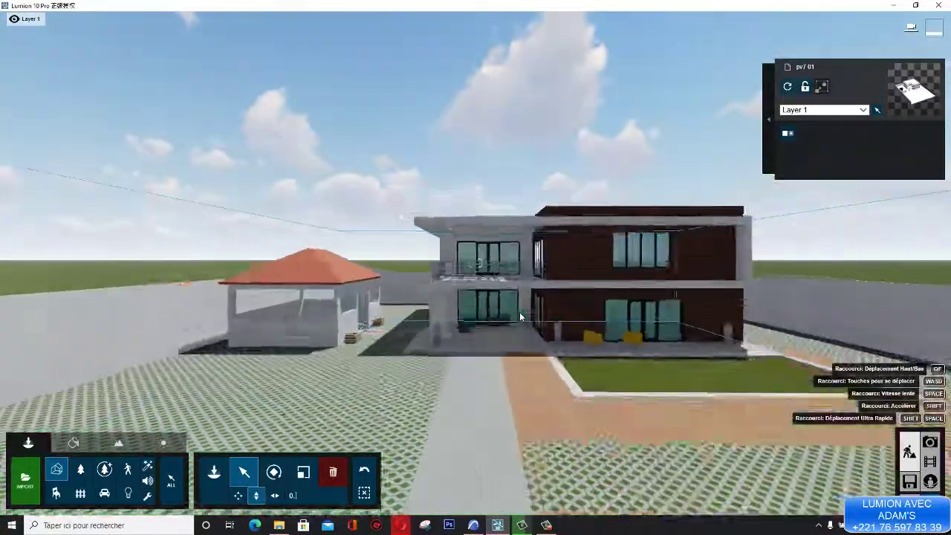
pyautogui.scroll(2, 520, 312)
pyautogui.scroll(3, 519, 312)
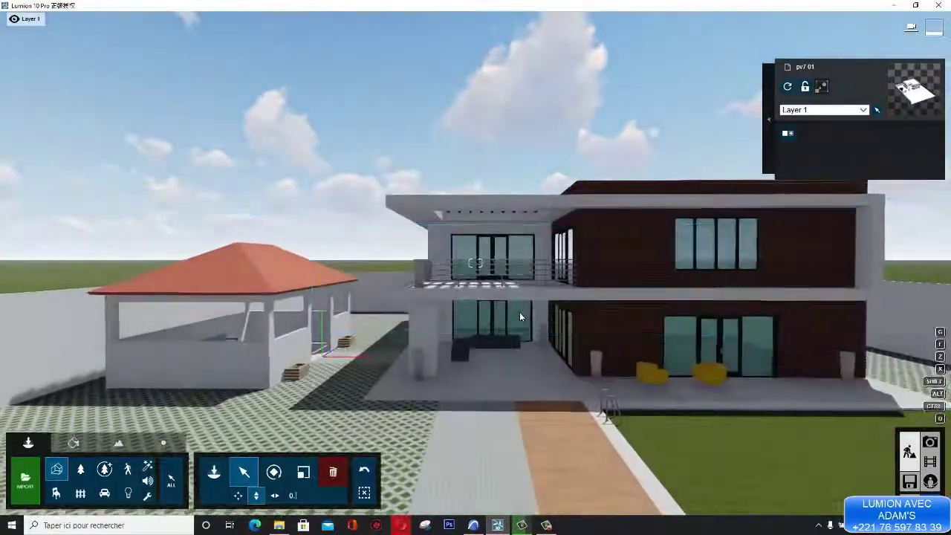
pyautogui.click(520, 312)
pyautogui.scroll(-6, 520, 312)
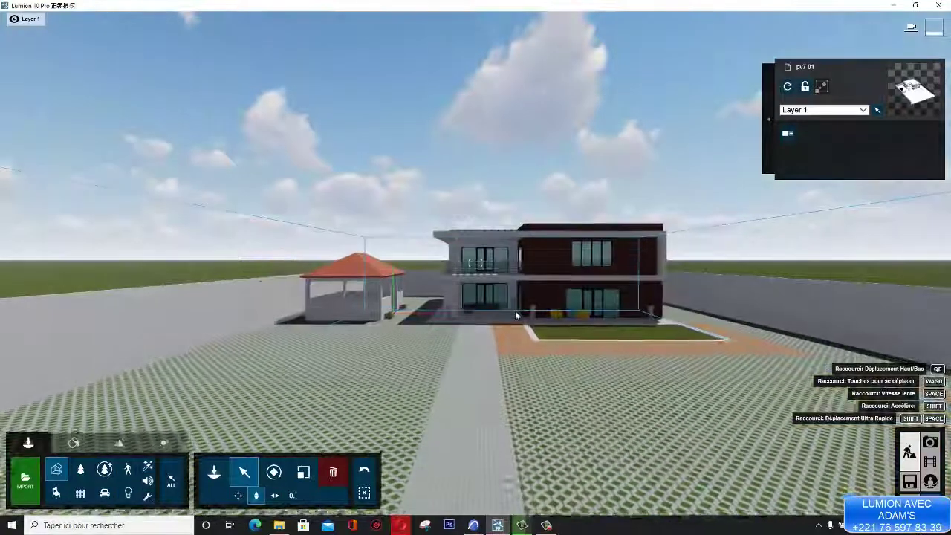
# Step: Fly the camera above the villa, forward over the roof and back to view the roof and courtyard
pyautogui.press('q')
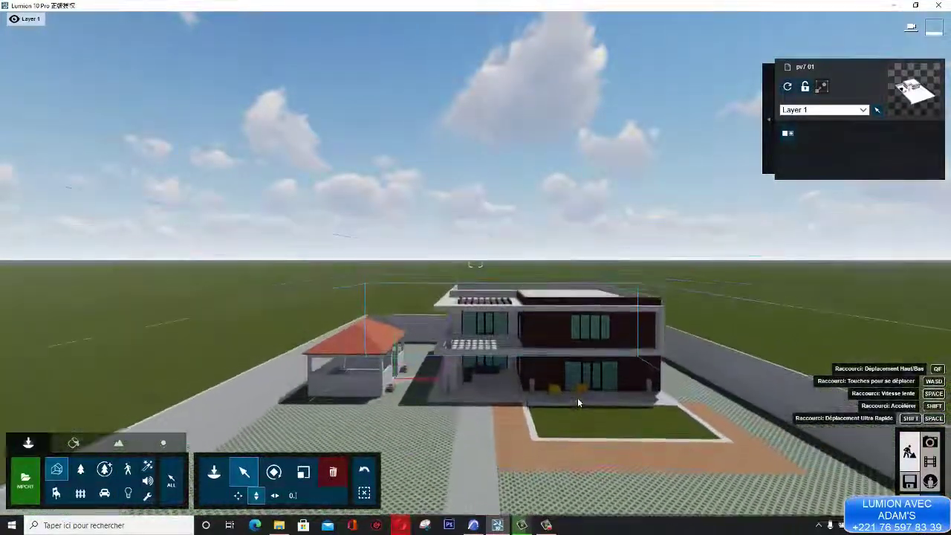
pyautogui.click(577, 397)
pyautogui.scroll(3, 577, 397)
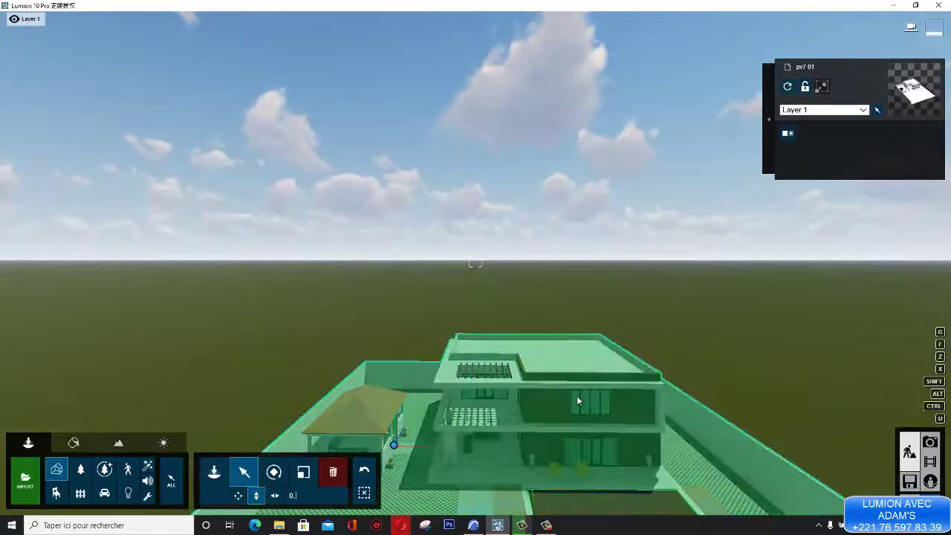
pyautogui.press('w')
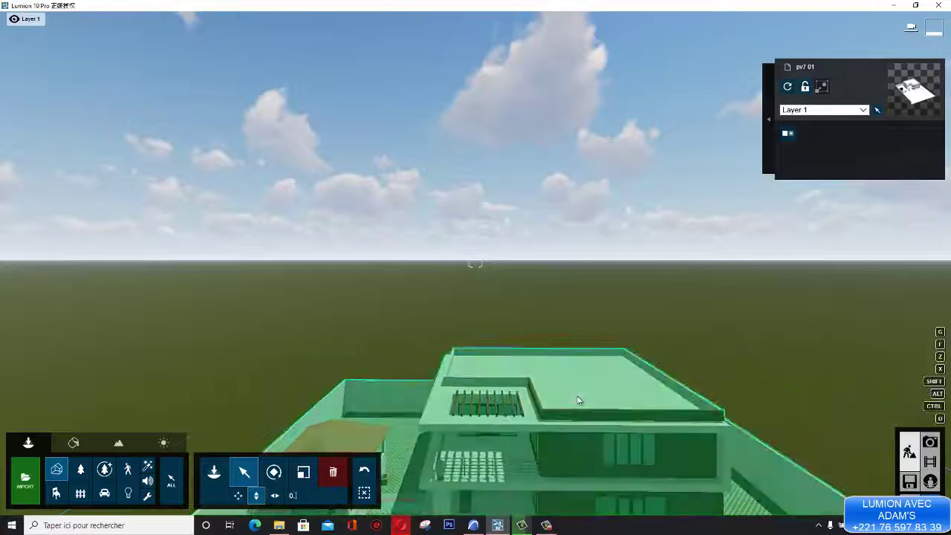
pyautogui.press('s')
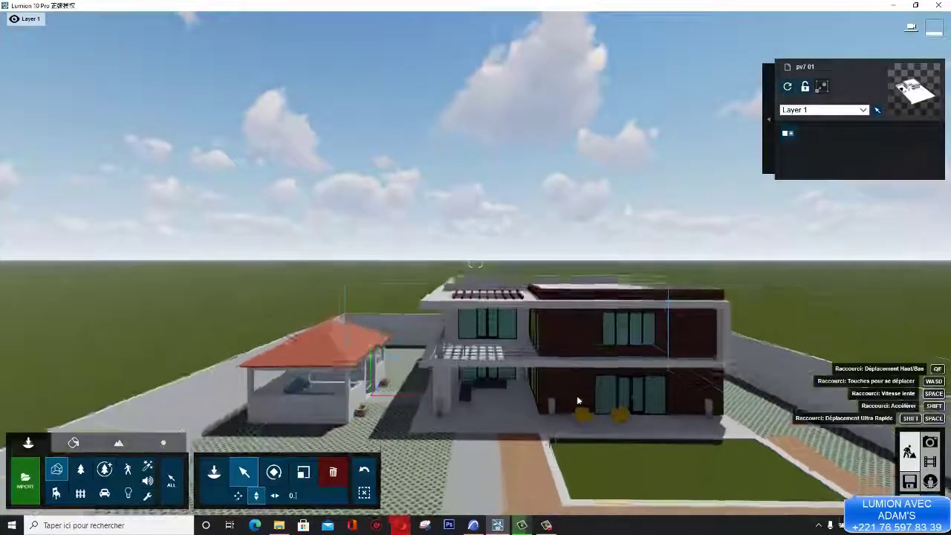
pyautogui.press('q')
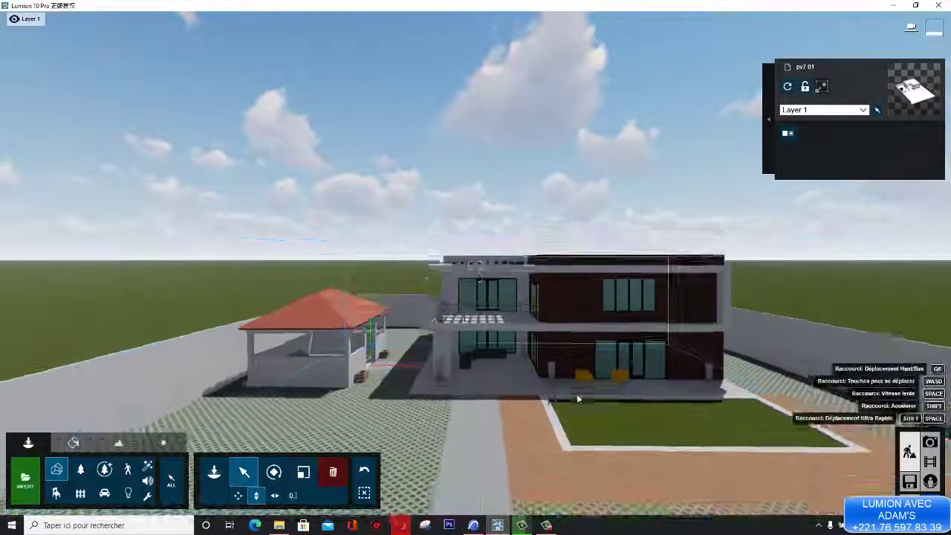
# Step: Fly forward above the villa to view its roof and pergola, and lower the camera to the front façade
pyautogui.press('w')
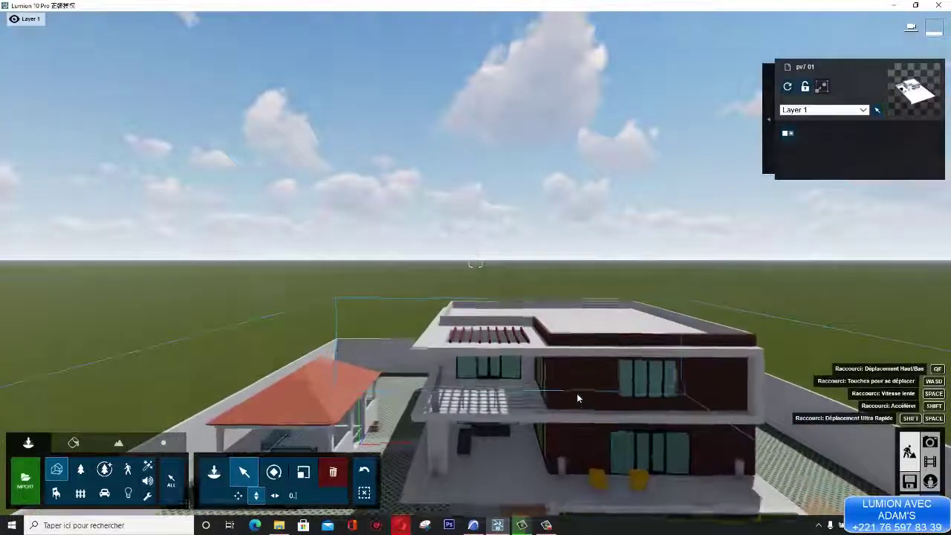
pyautogui.press('w')
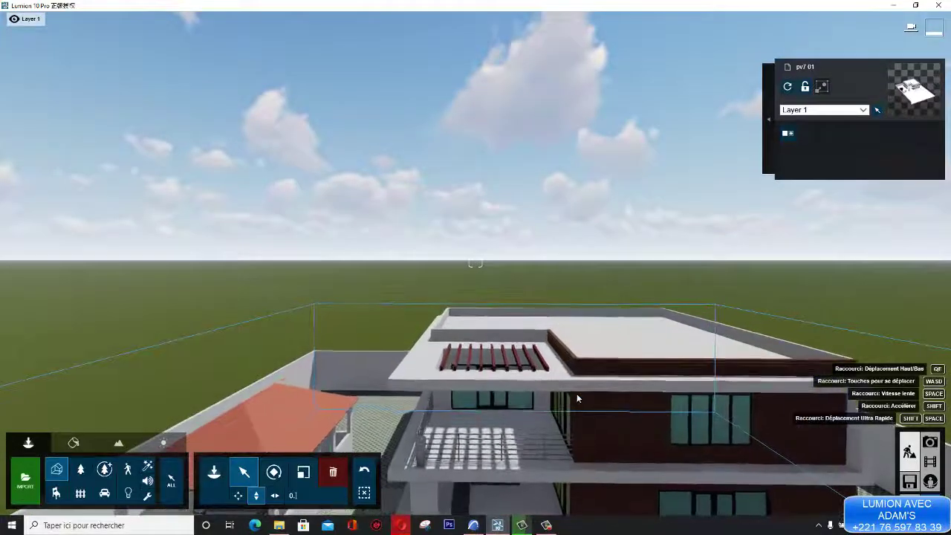
pyautogui.click(577, 393)
pyautogui.press('e')
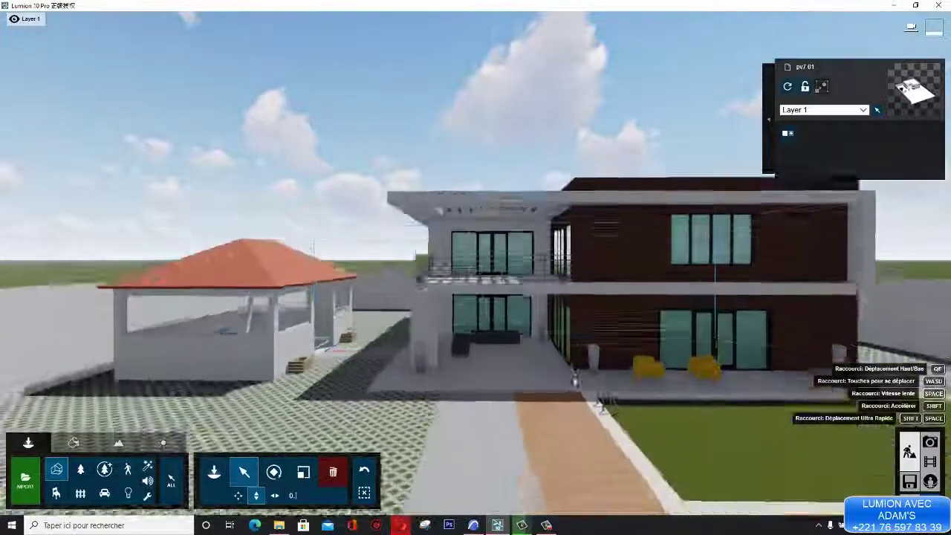
# Step: Switch to the Rotate tool for the imported model and back the camera away over the paved courtyard
pyautogui.click(573, 376)
pyautogui.press('r')
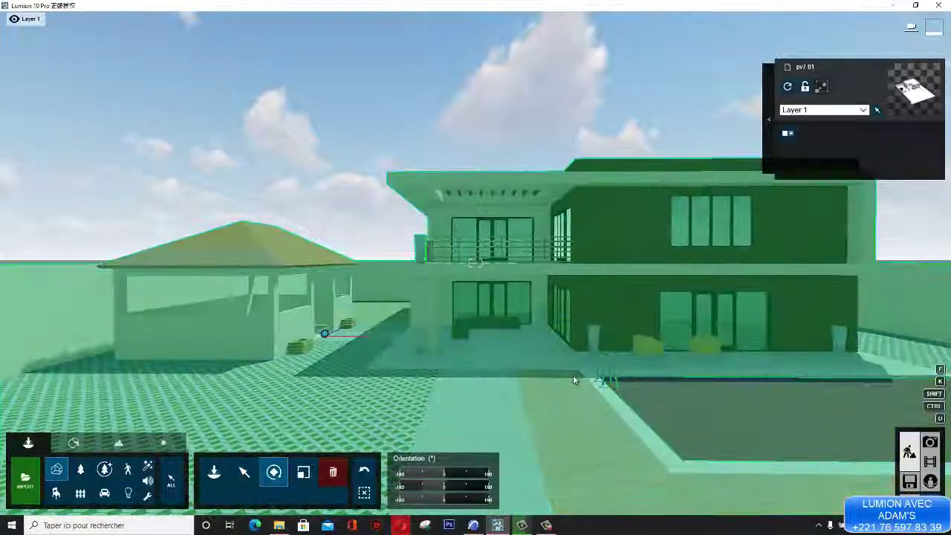
pyautogui.press('s')
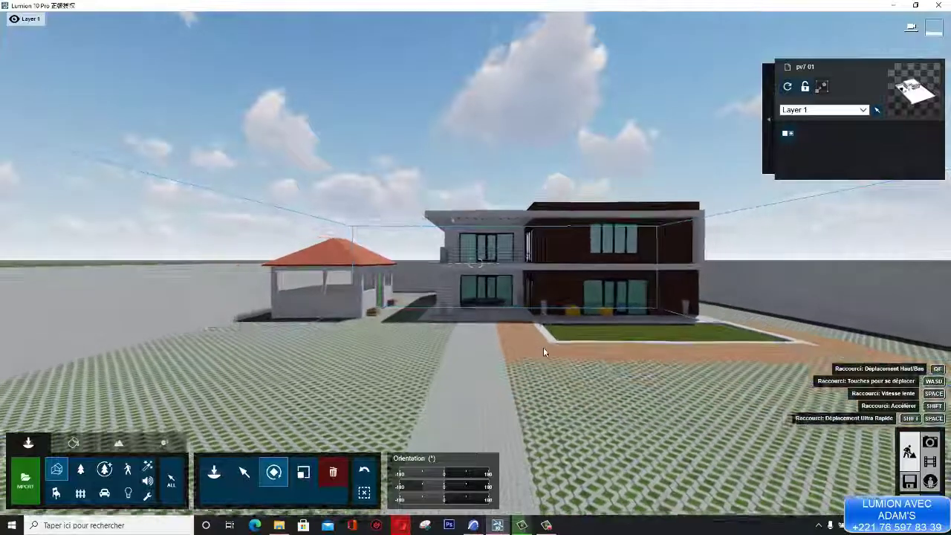
pyautogui.click(543, 347)
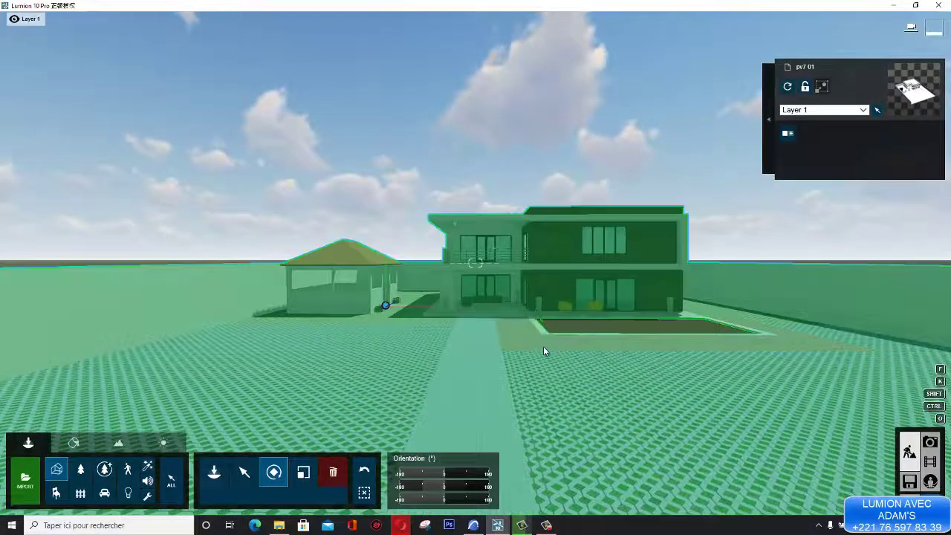
# Step: View the villa and pool from a raised viewpoint and return to a low view across the courtyard paving
pyautogui.press('w')
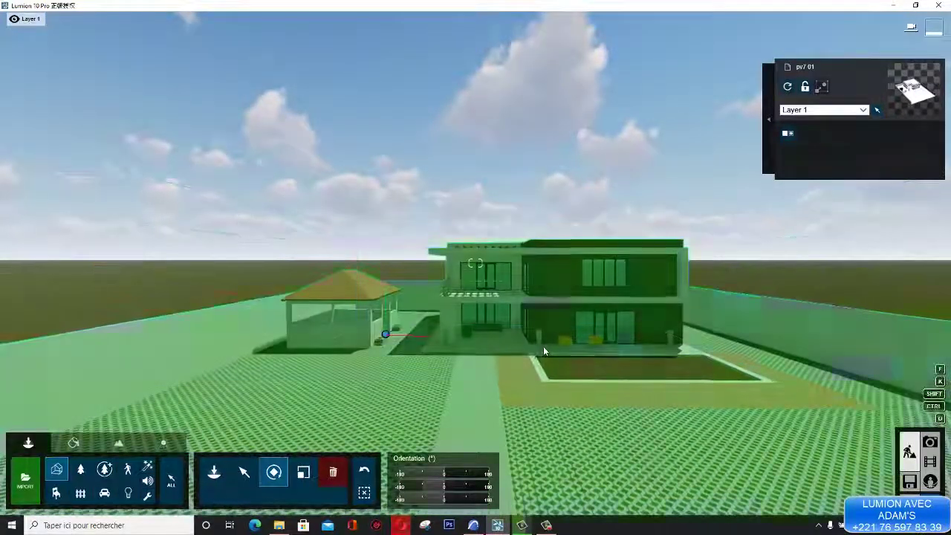
pyautogui.press('w')
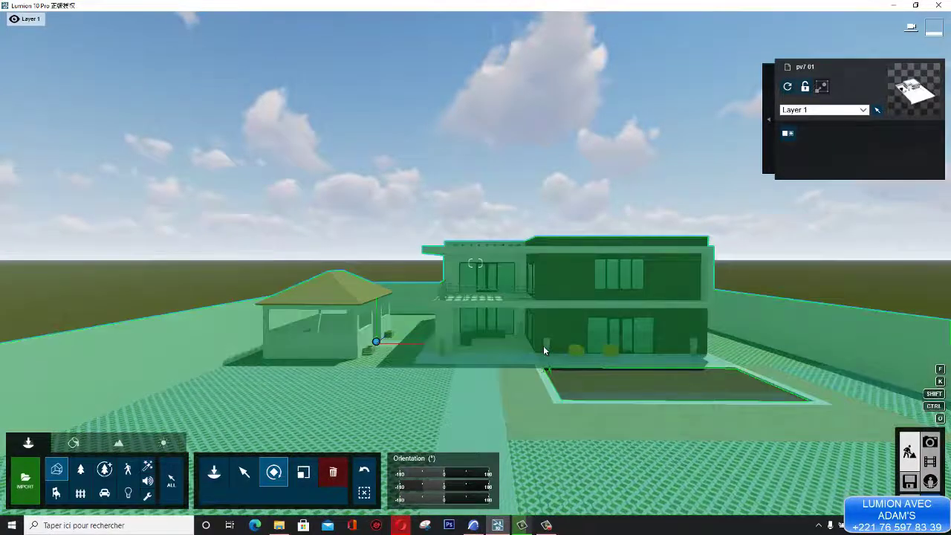
pyautogui.moveTo(544, 349); pyautogui.dragTo(544, 347, button='right')
pyautogui.press('s')
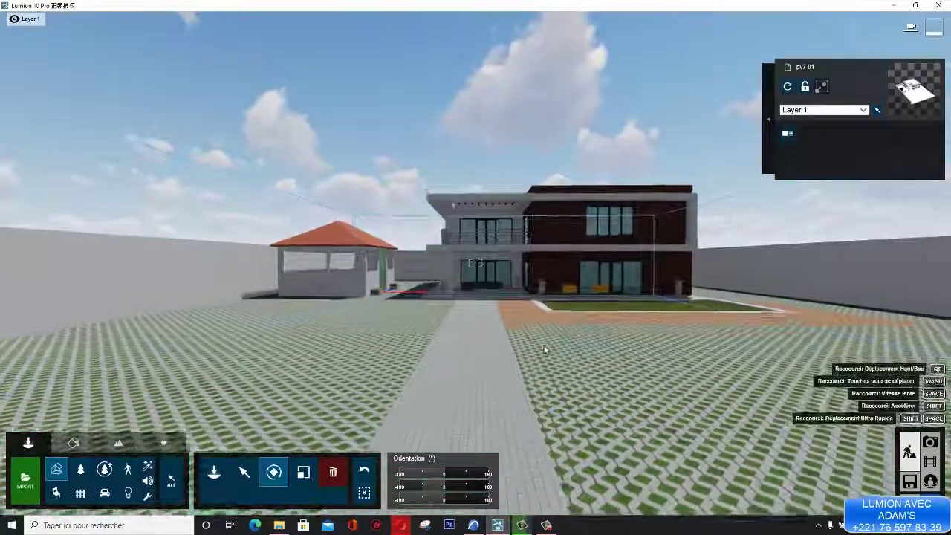
# Step: Slide the camera sideways along the plot's front edge to the end of the gazebo-side wall and back
pyautogui.press('a')
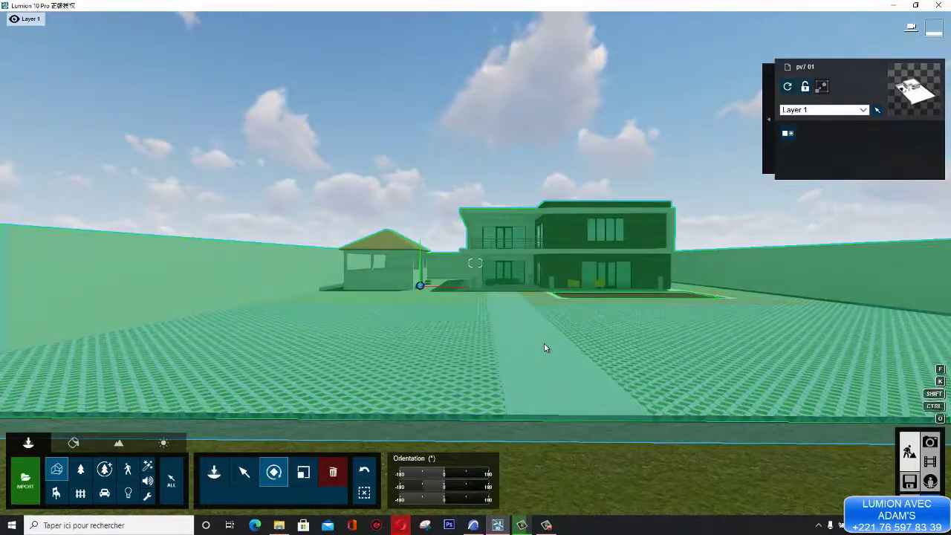
pyautogui.press('a')
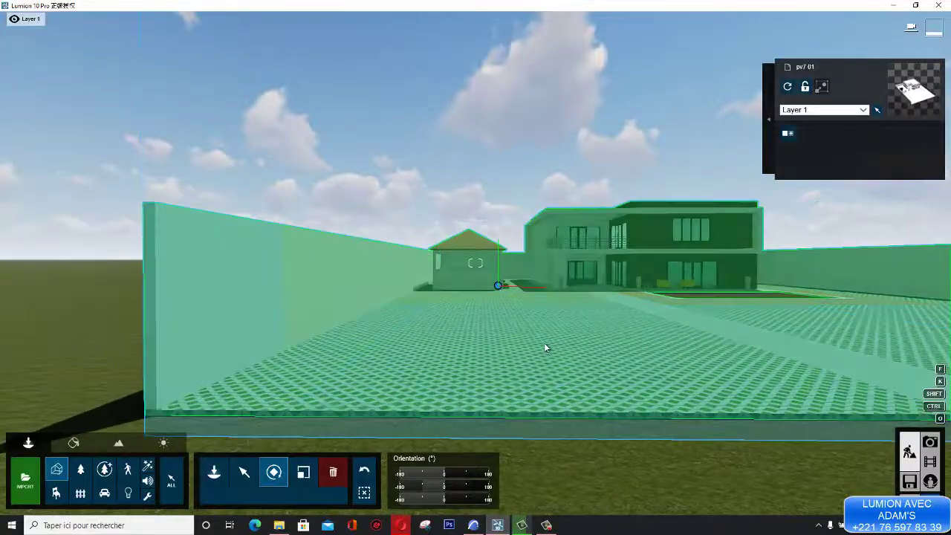
pyautogui.press('d')
pyautogui.press('d')
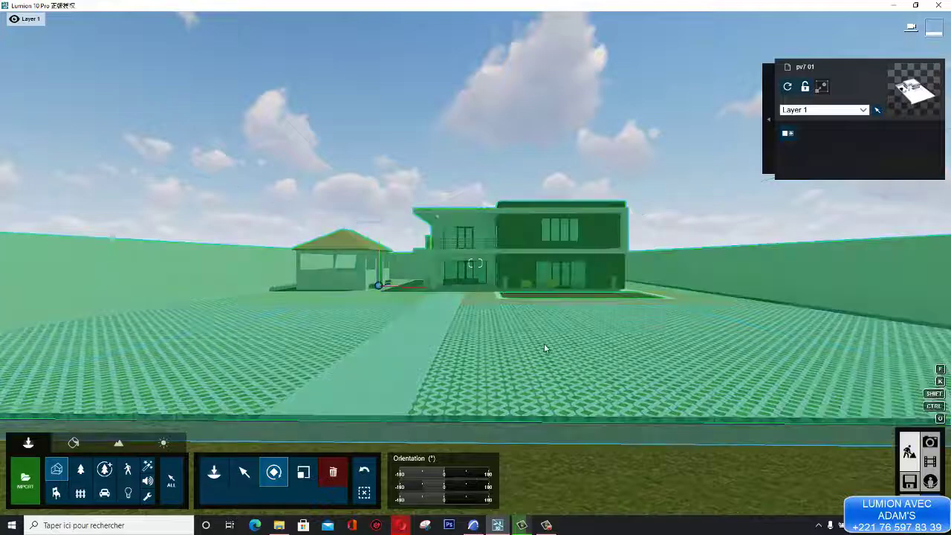
# Step: Move the camera forward and backward over the courtyard paving and sideways in front of the villa
pyautogui.press('w')
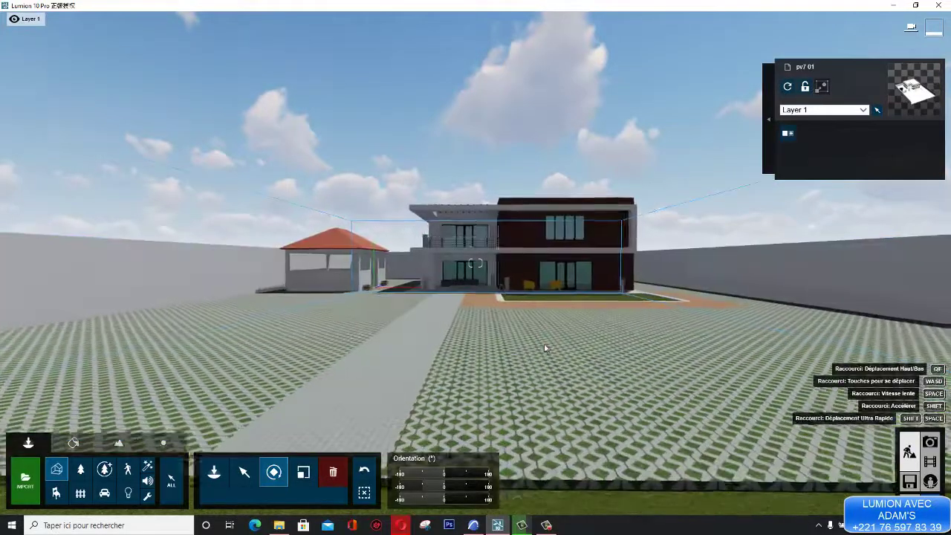
pyautogui.press('s')
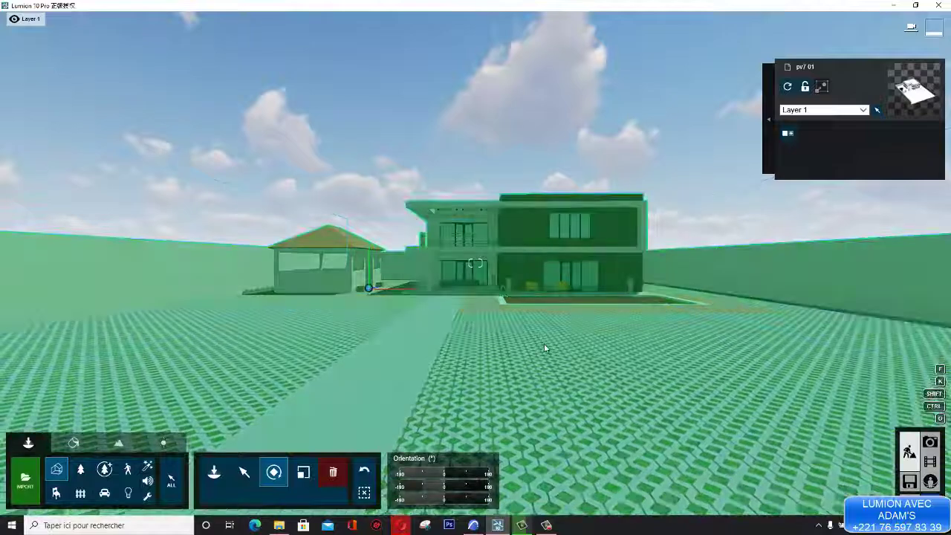
pyautogui.press('w')
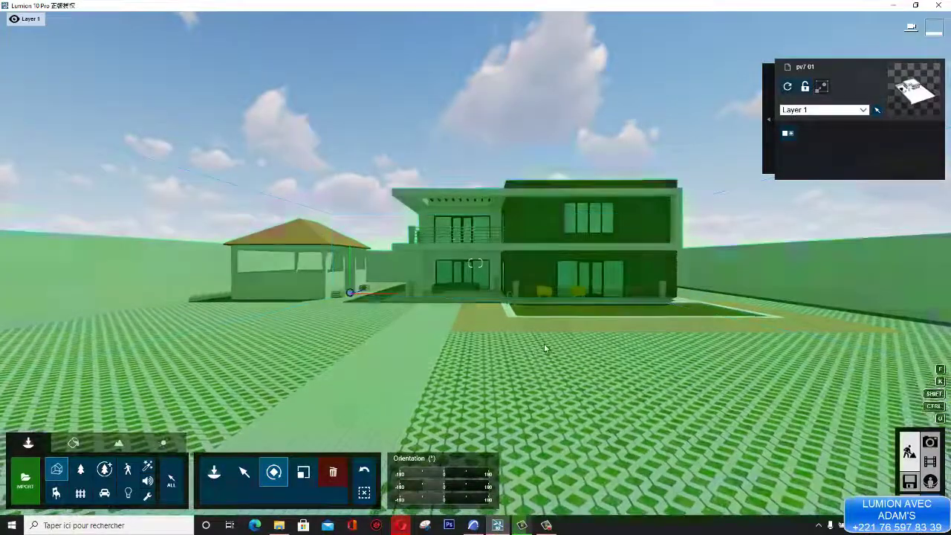
pyautogui.press('s')
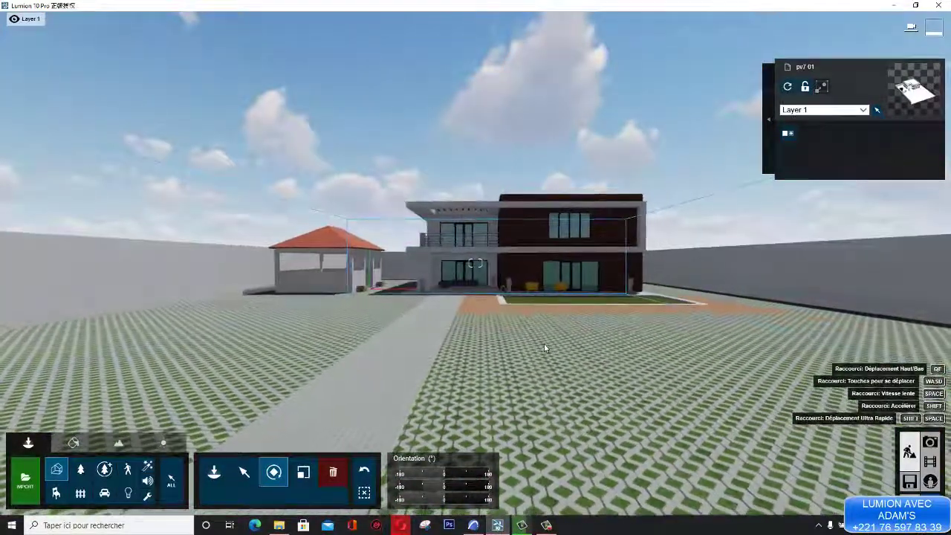
pyautogui.press('a')
pyautogui.press('a')
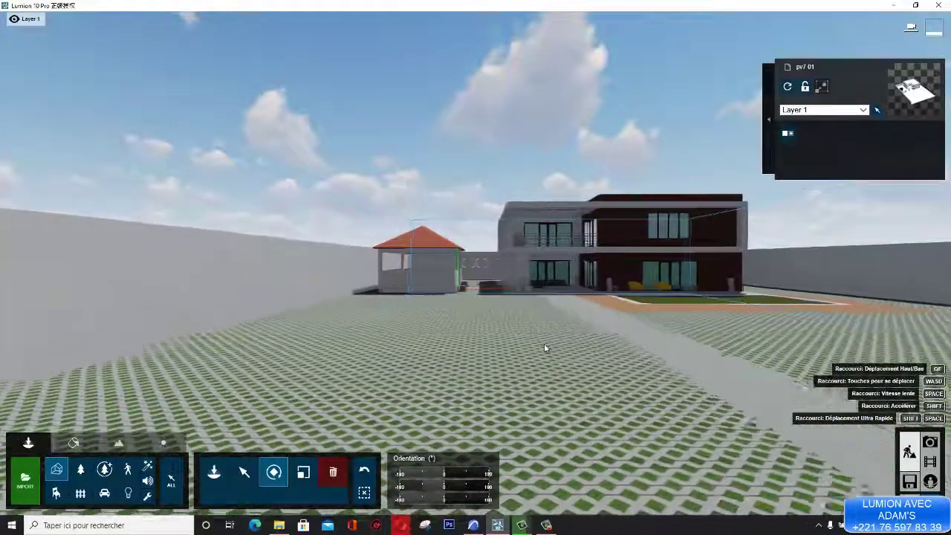
pyautogui.press('d')
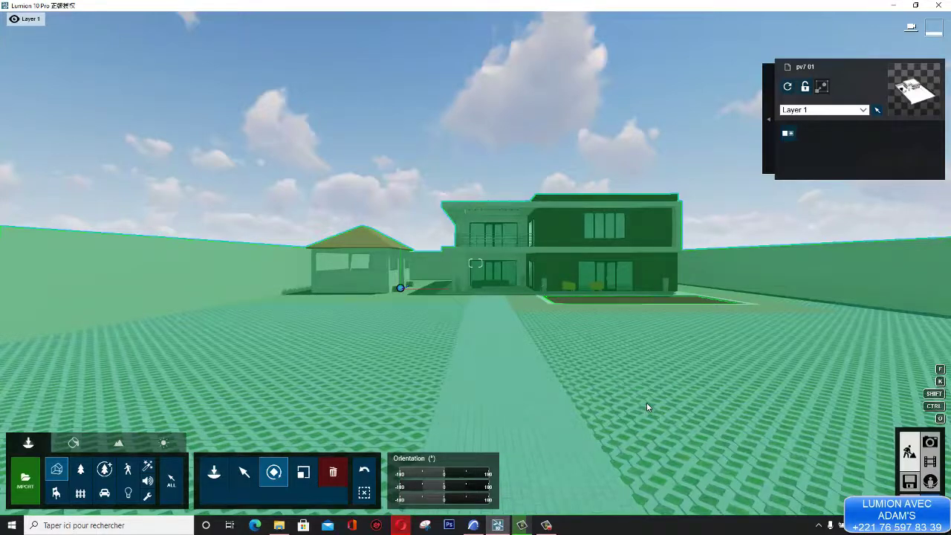
# Step: Raise and lower the camera in front of the villa and approach the terrace and gazebo
pyautogui.press('q')
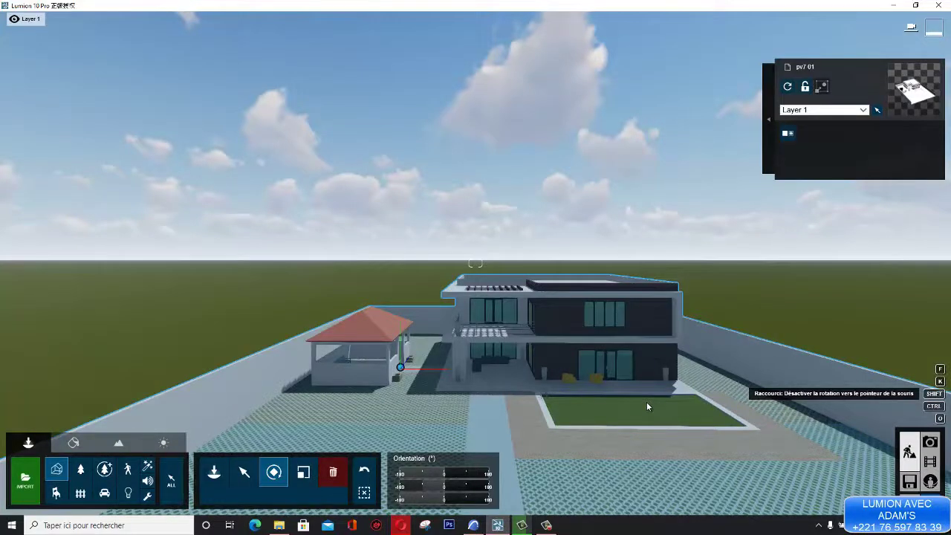
pyautogui.press('e')
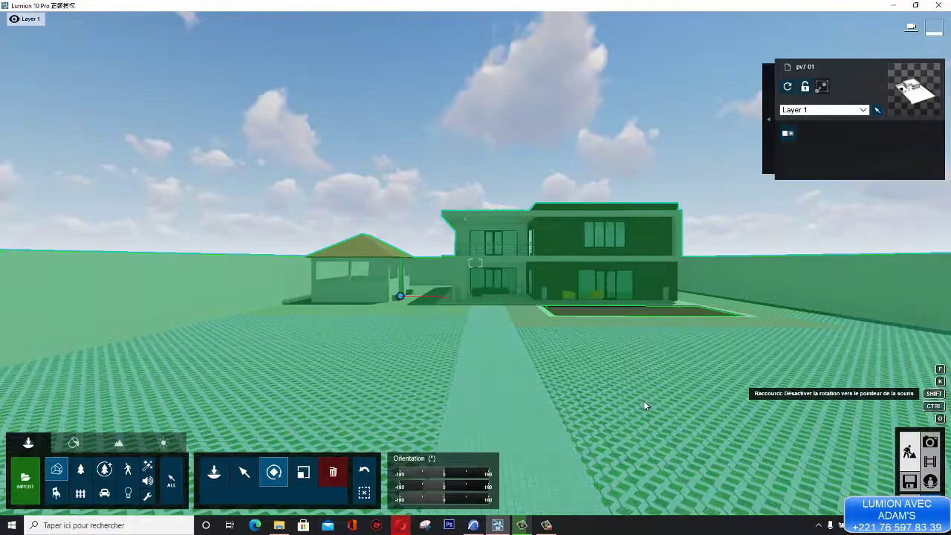
pyautogui.press('w')
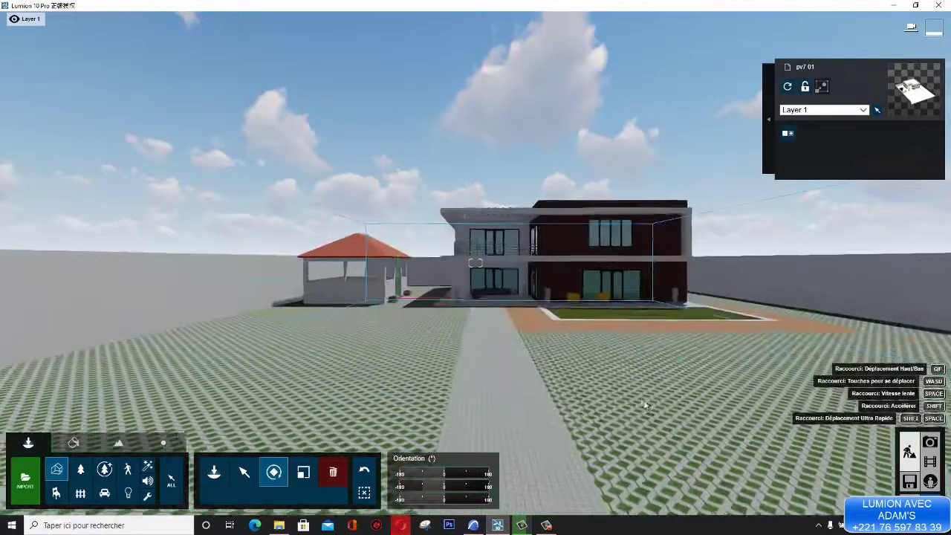
pyautogui.press('m')
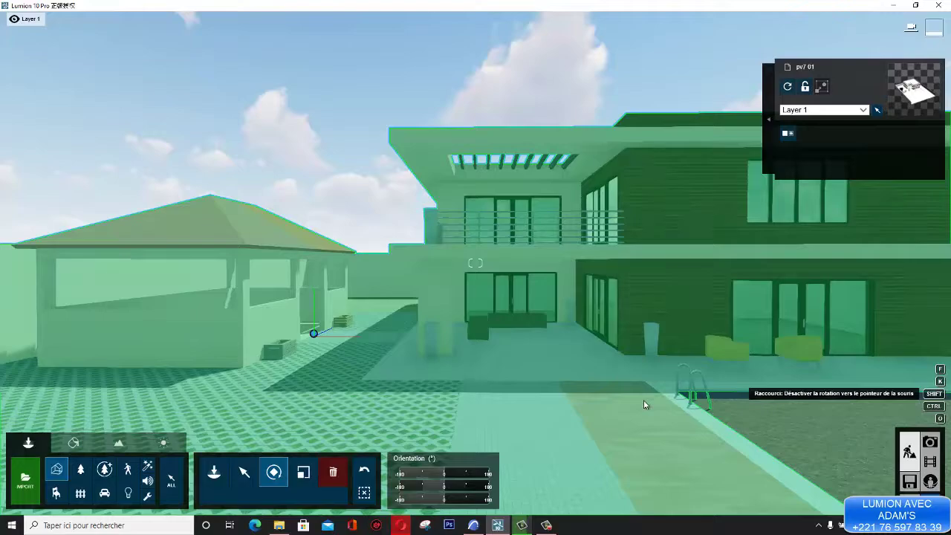
# Step: Pull the camera far back over the grass terrain to view the whole walled plot from a distance
pyautogui.press('s')
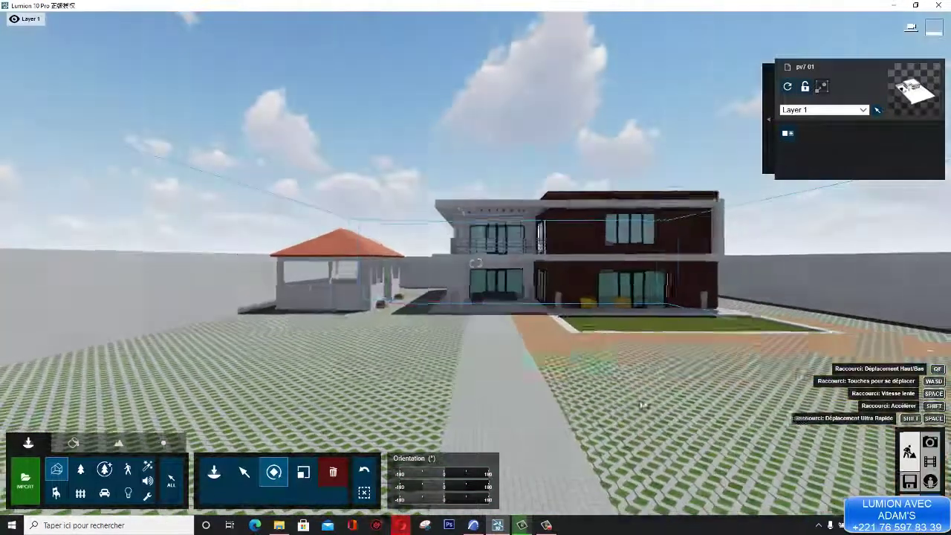
pyautogui.press('s')
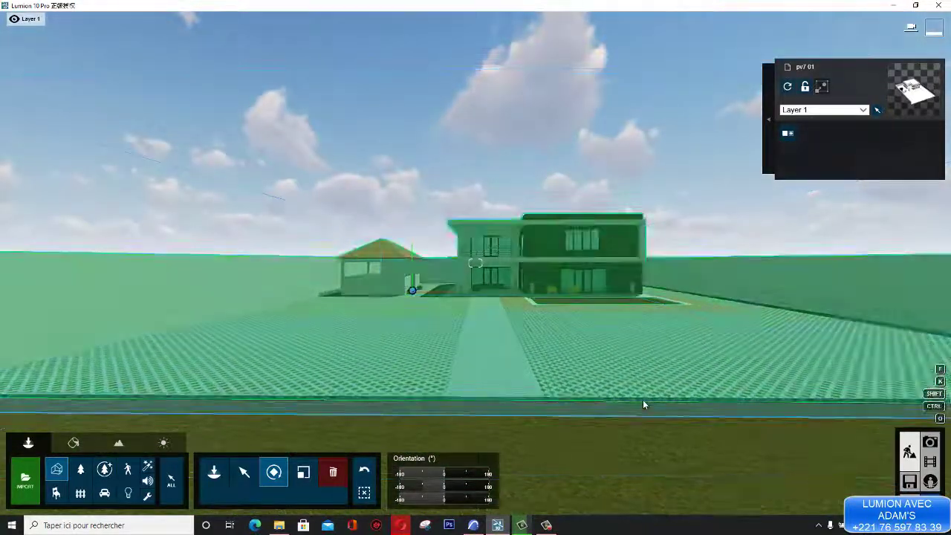
pyautogui.press('s')
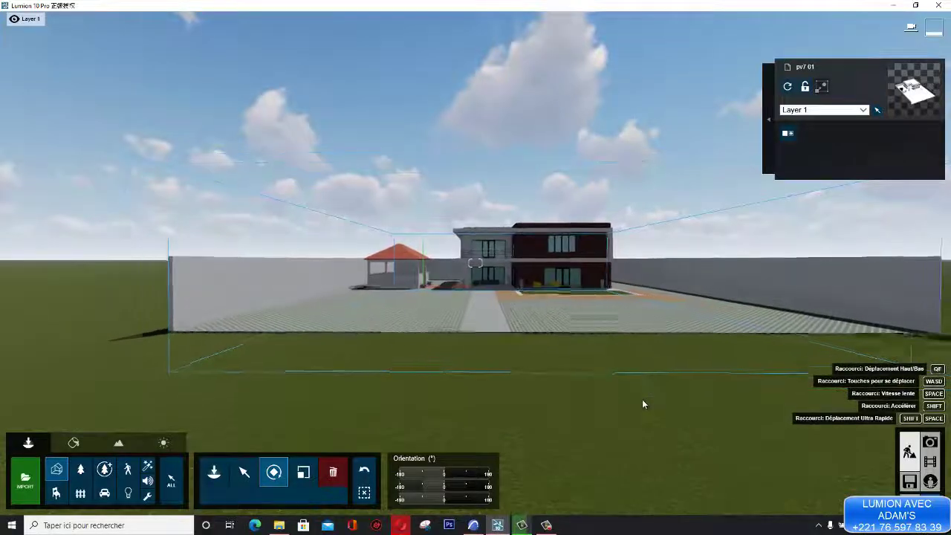
pyautogui.press('s')
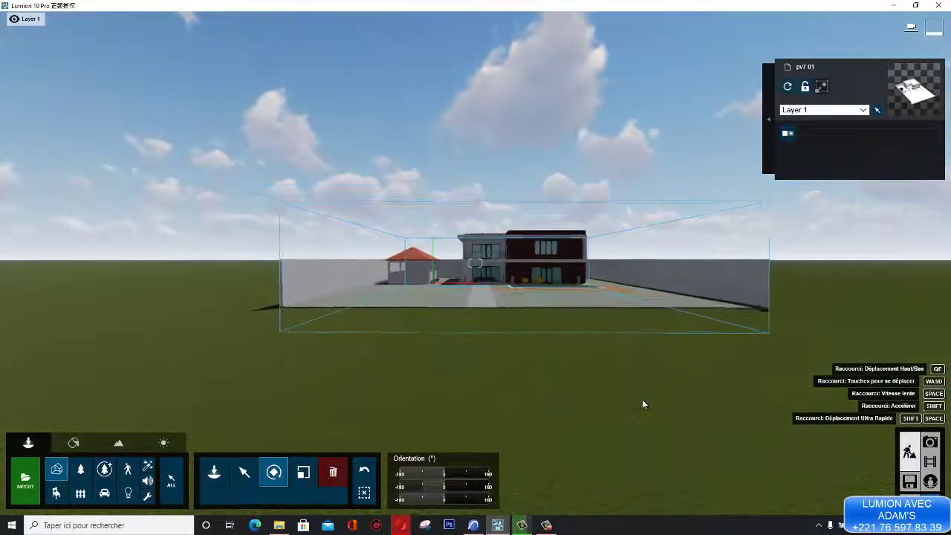
pyautogui.press('s')
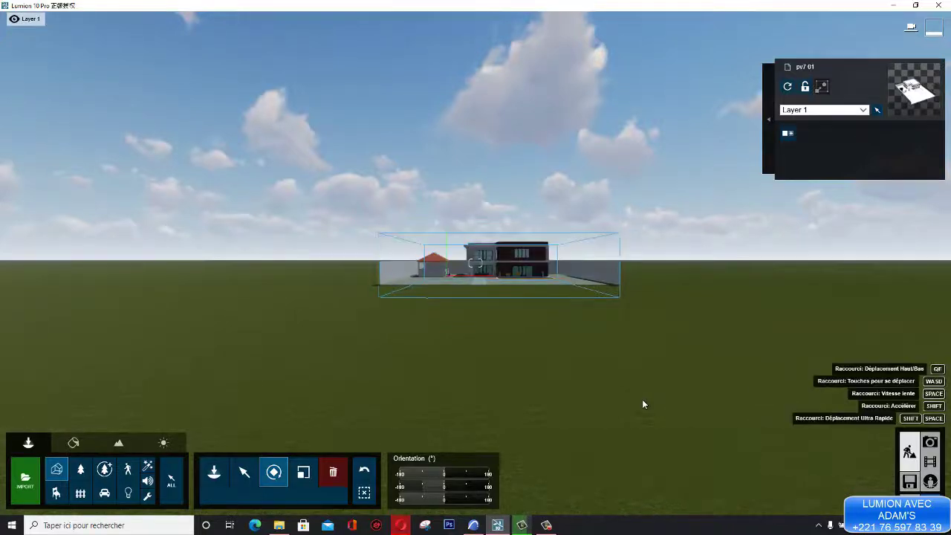
# Step: Fly the camera from the distant grass terrain back into the courtyard facing the villa
pyautogui.press('w')
pyautogui.press('w')
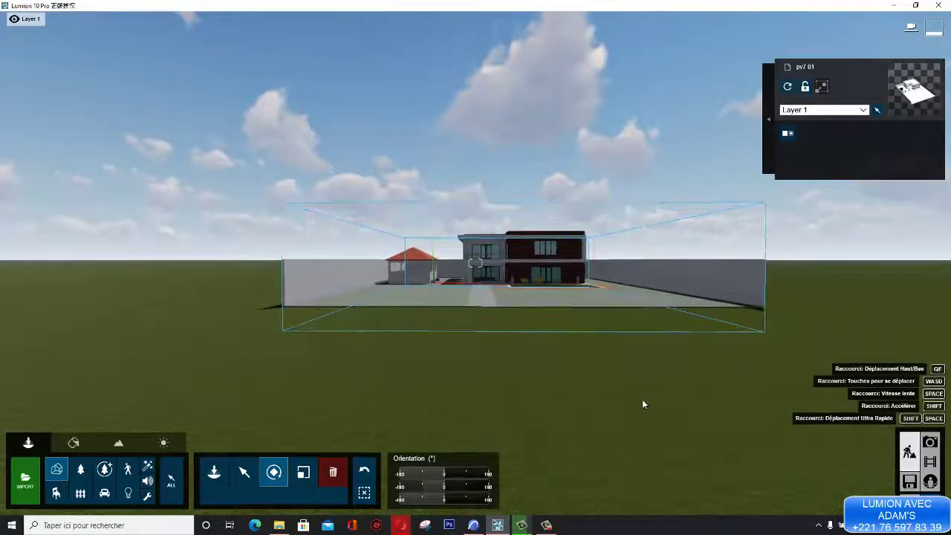
pyautogui.press('w')
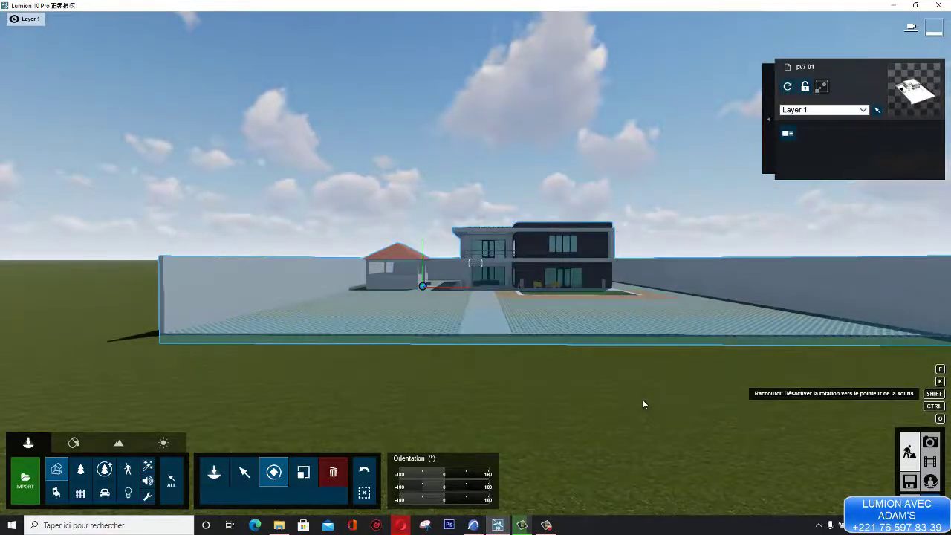
pyautogui.press('w')
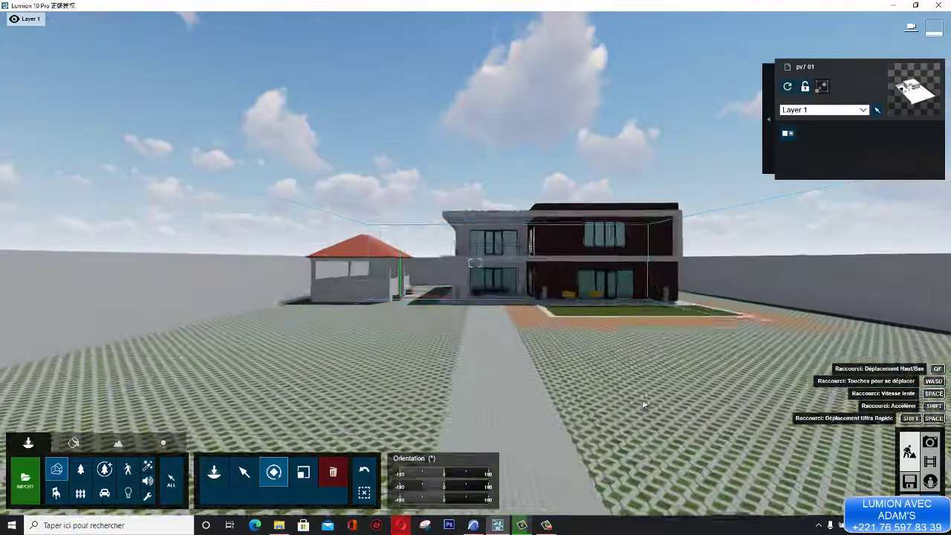
pyautogui.press('s')
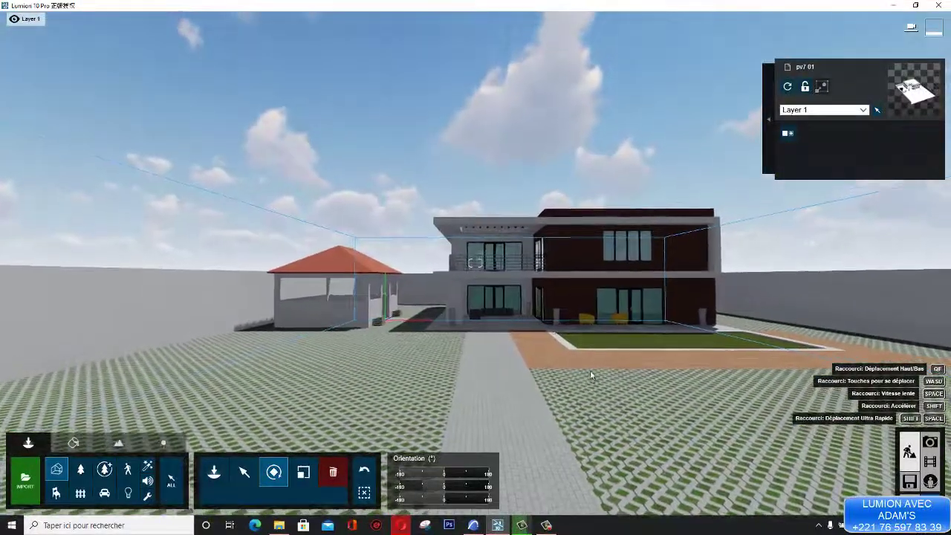
# Step: Shift the camera sideways in both directions in the courtyard to compare views of the villa and gazebo
pyautogui.click(590, 374)
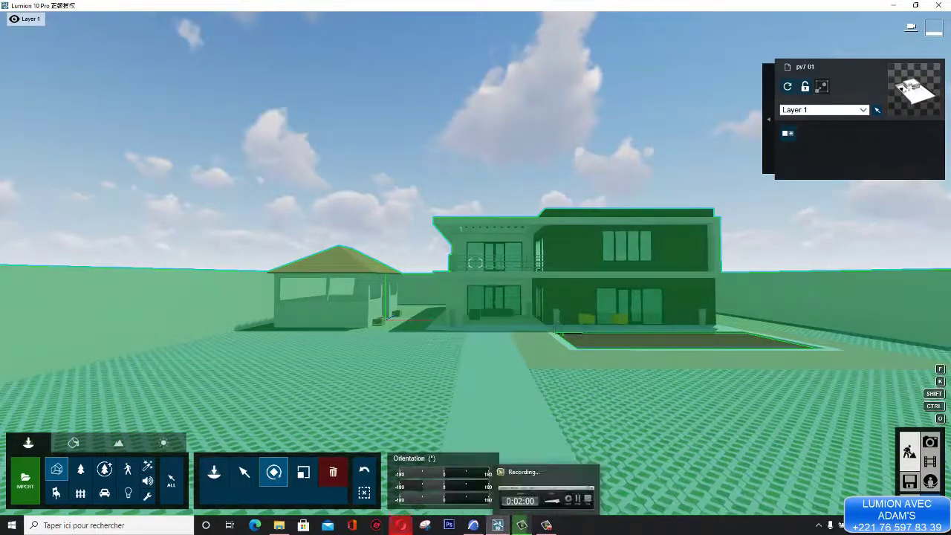
pyautogui.click(606, 509)
pyautogui.press('d')
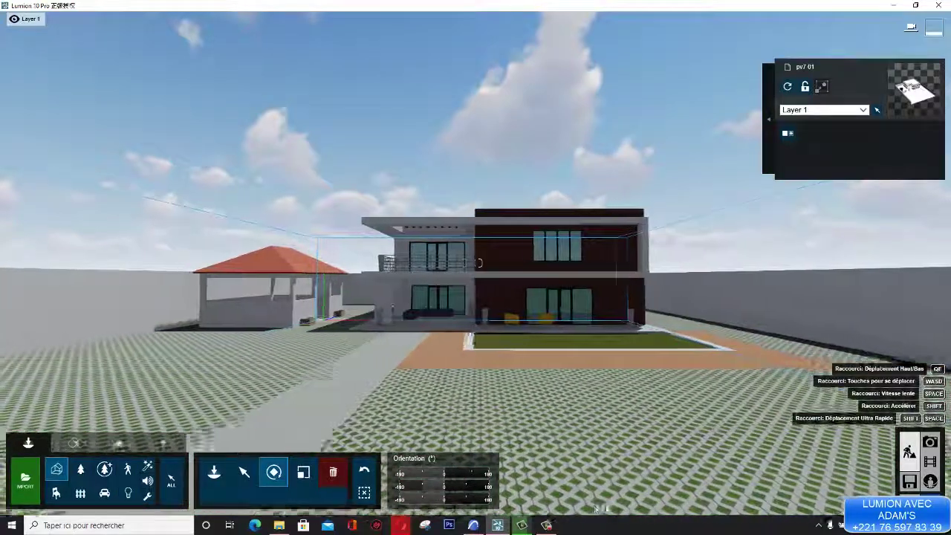
pyautogui.press('a')
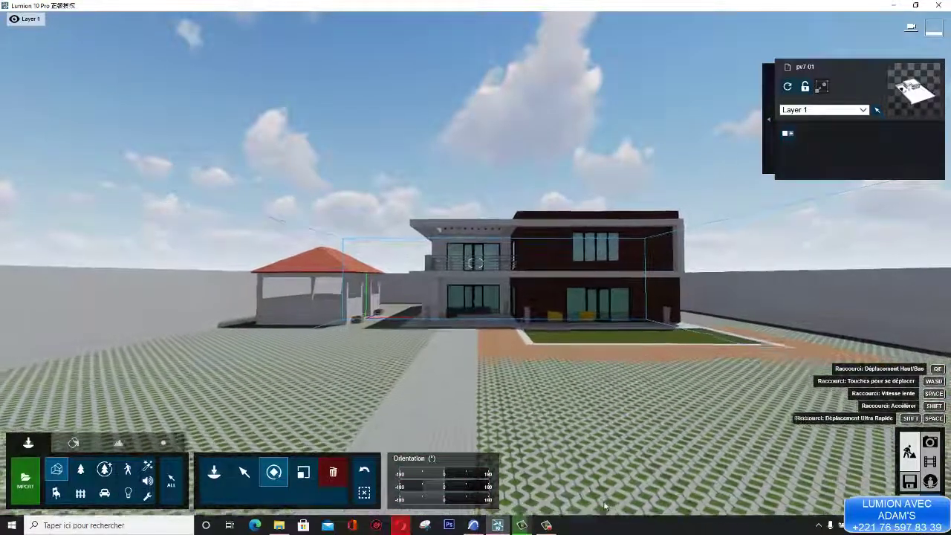
pyautogui.press('w')
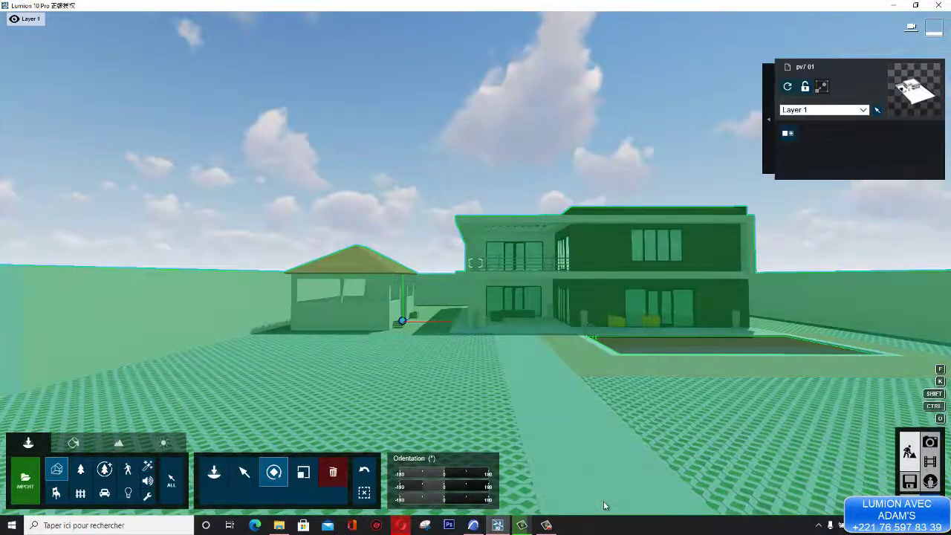
# Step: Move the camera forward, back and sideways in the courtyard to view the villa and gazebo from different distances
pyautogui.press('w')
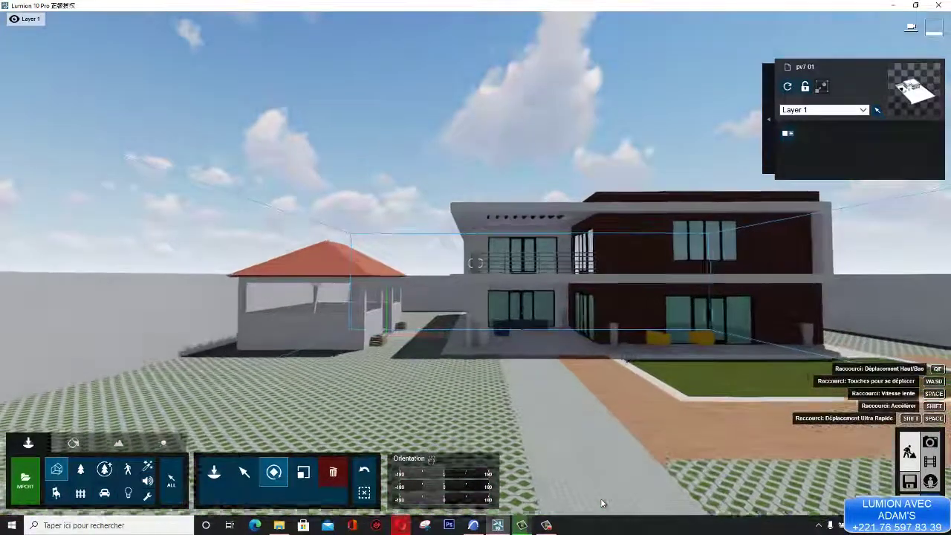
pyautogui.press('s')
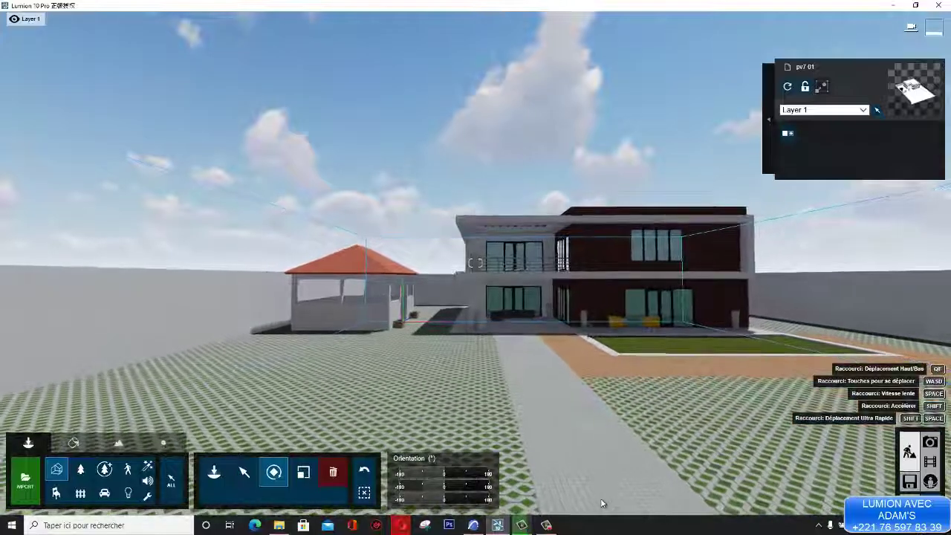
pyautogui.press('d')
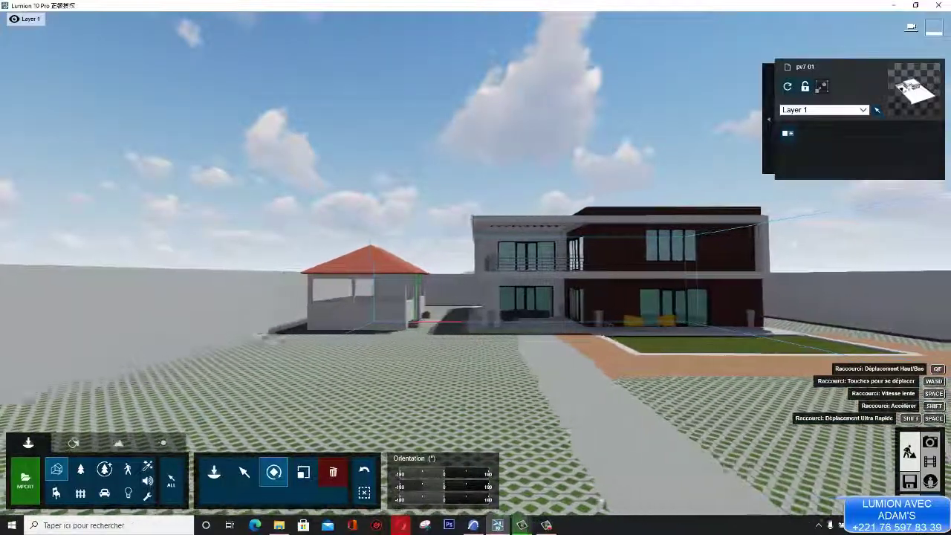
pyautogui.press('w')
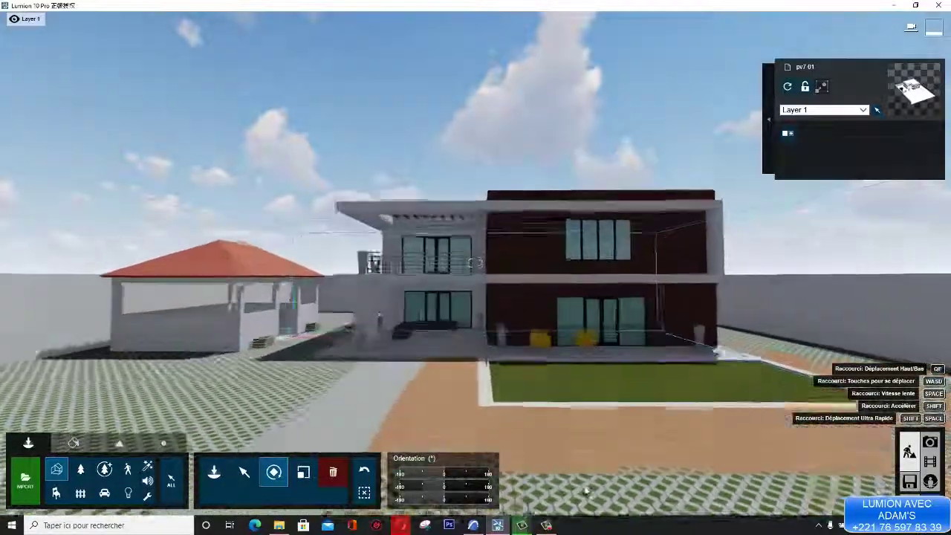
pyautogui.press('s')
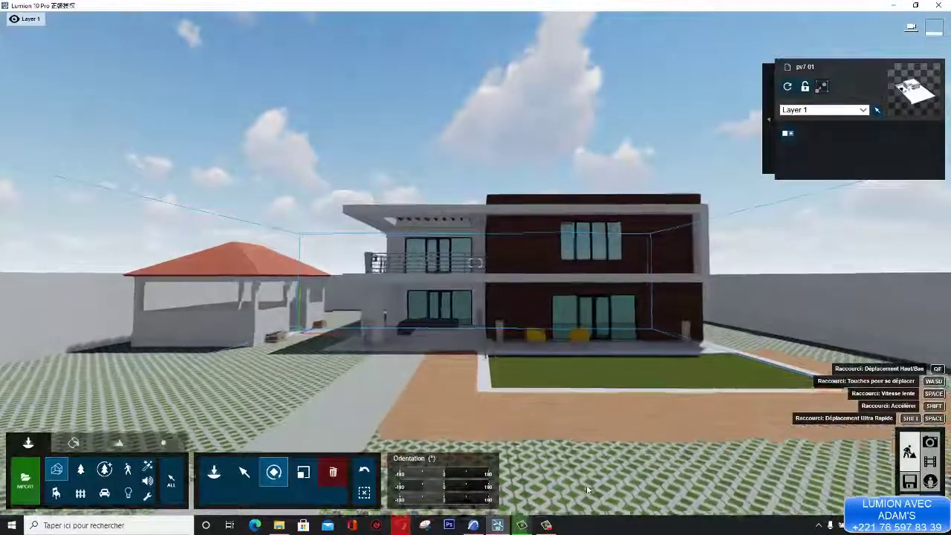
pyautogui.press('w')
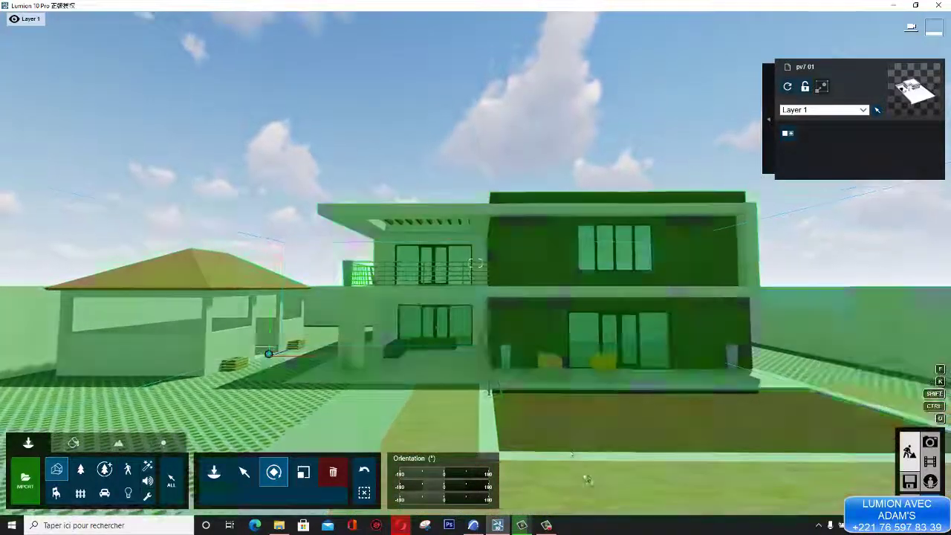
pyautogui.press('s')
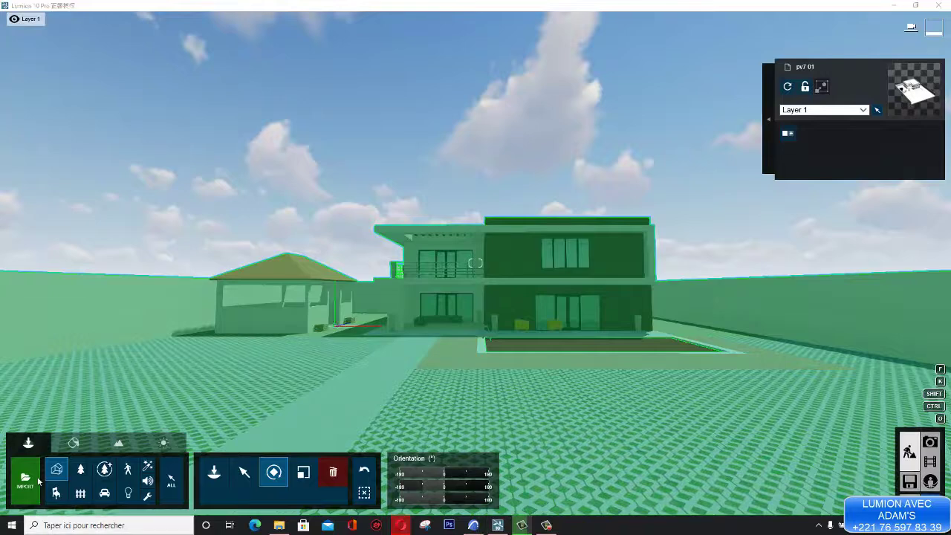
# Step: Search Windows for "CLAVIER", open the Clavier visuel on-screen keyboard and place it over the sky above the villa
pyautogui.write('CLAV')
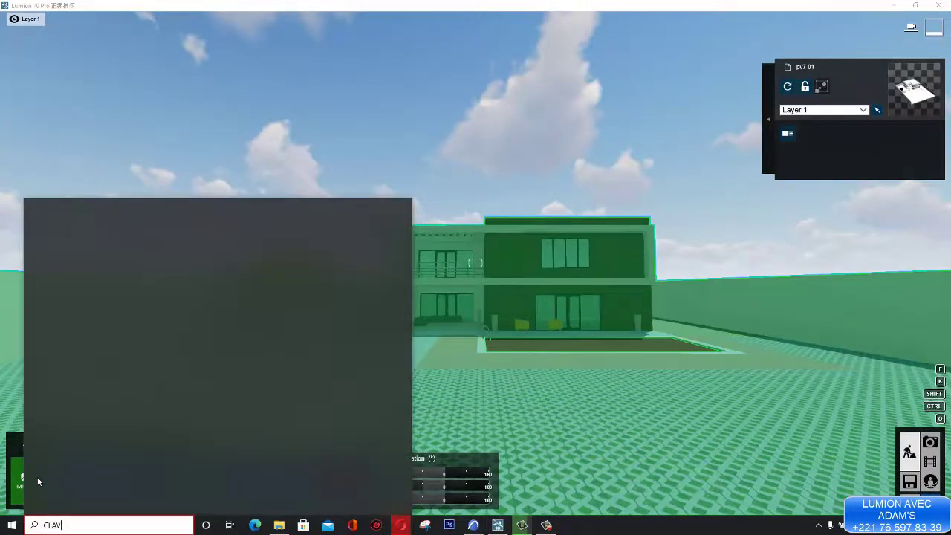
pyautogui.write('IER')
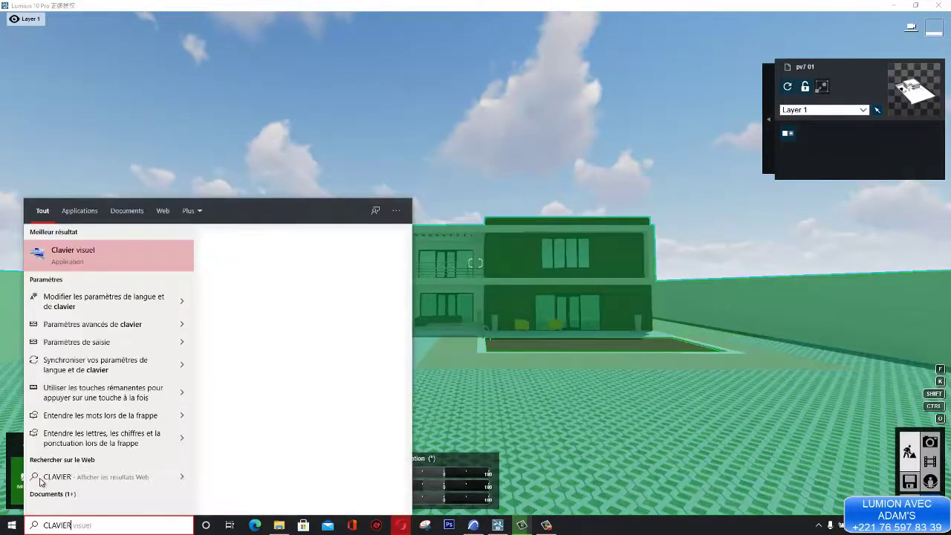
pyautogui.click(94, 255)
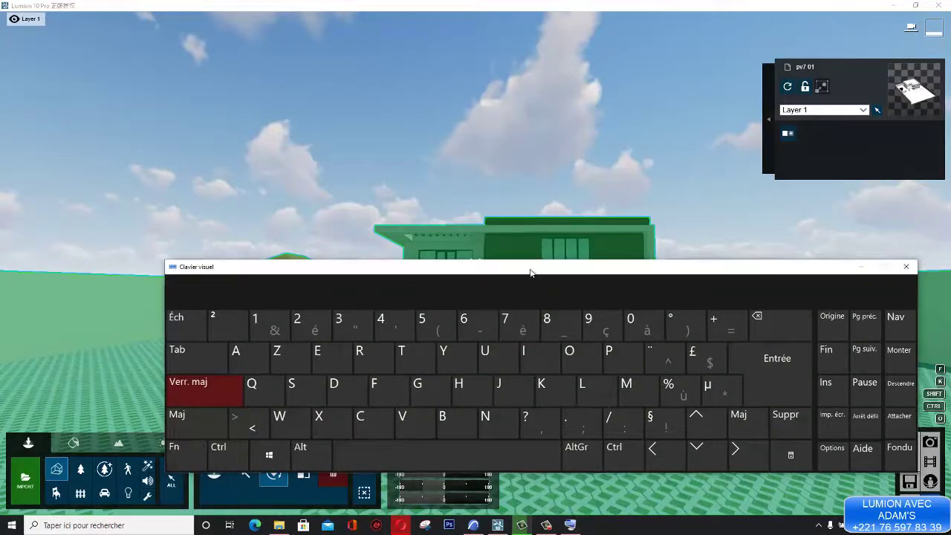
pyautogui.moveTo(530, 272); pyautogui.dragTo(451, 21)
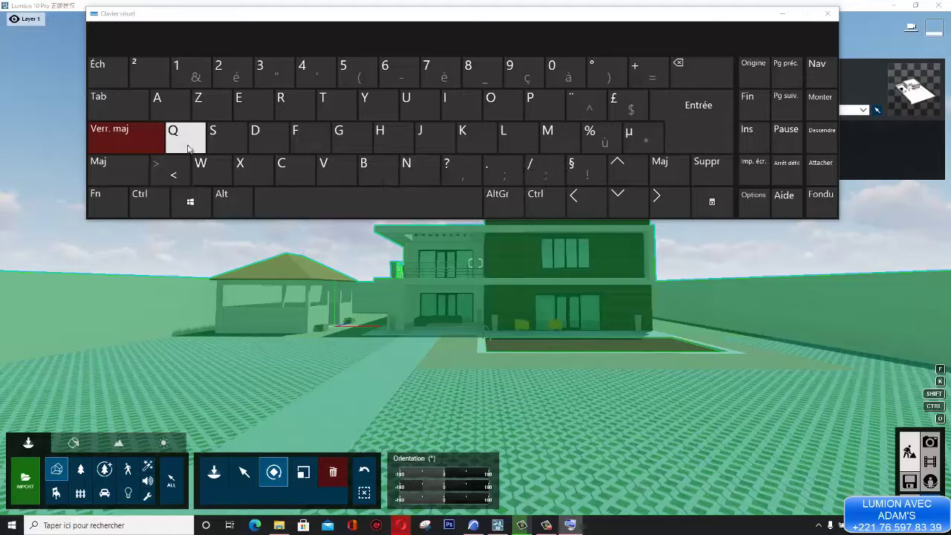
# Step: Demonstrate the letter-based camera controls on the on-screen keyboard: rise, descend, move forward, move back and shift to both sides
pyautogui.click(165, 112)
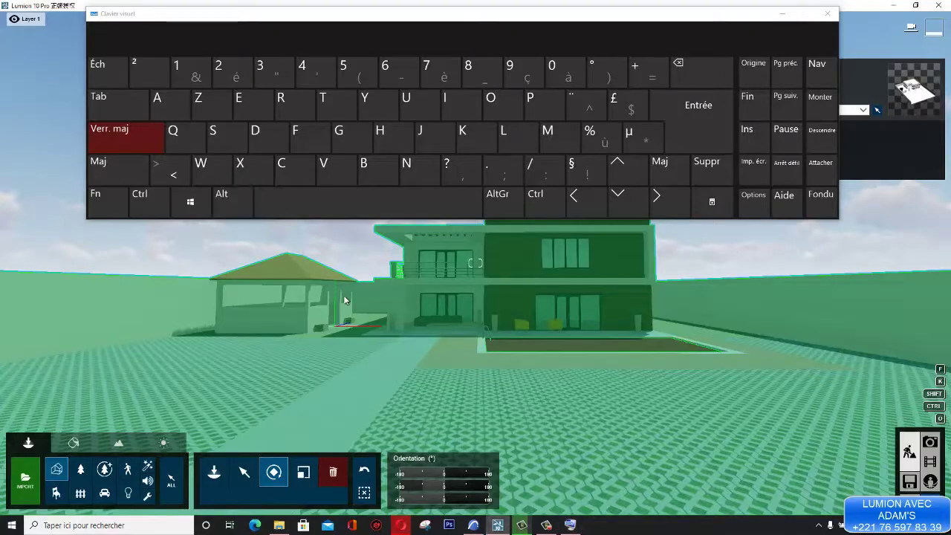
pyautogui.click(168, 111)
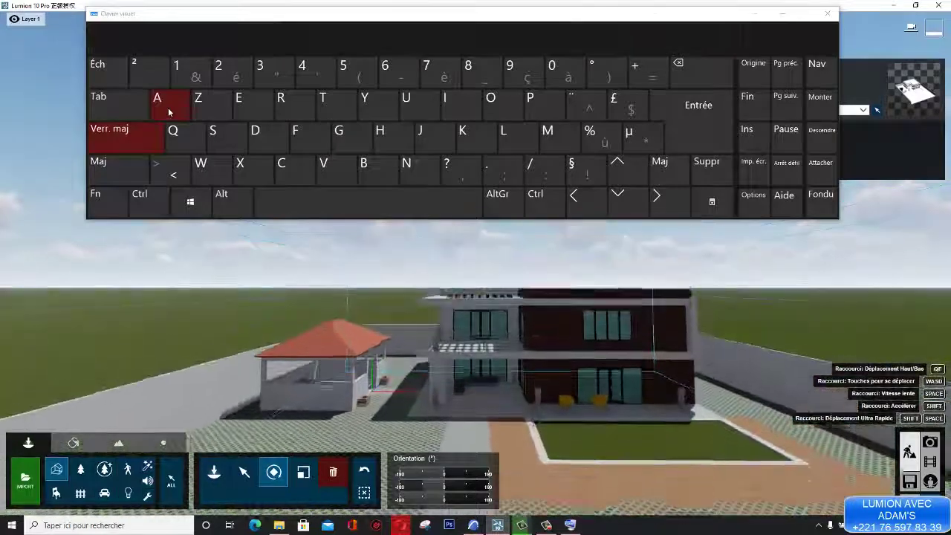
pyautogui.click(208, 109)
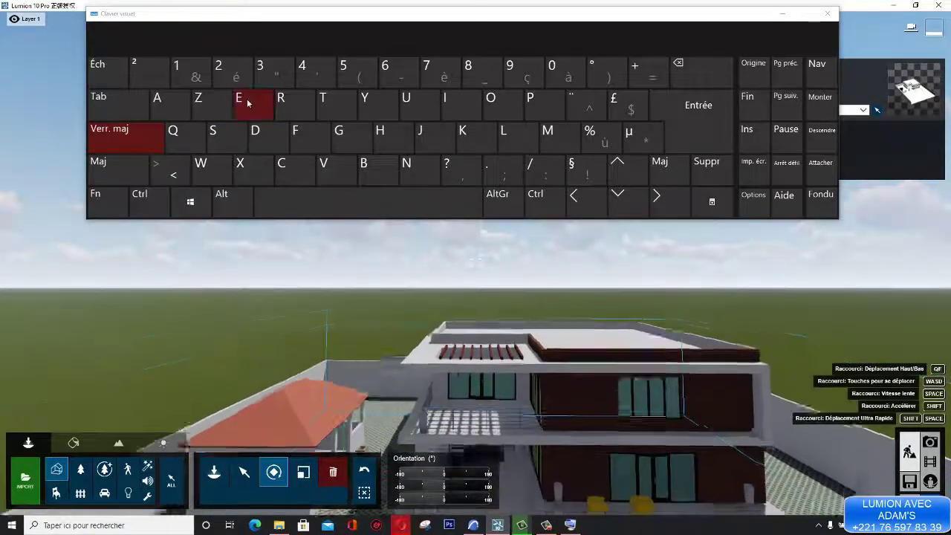
pyautogui.click(225, 136)
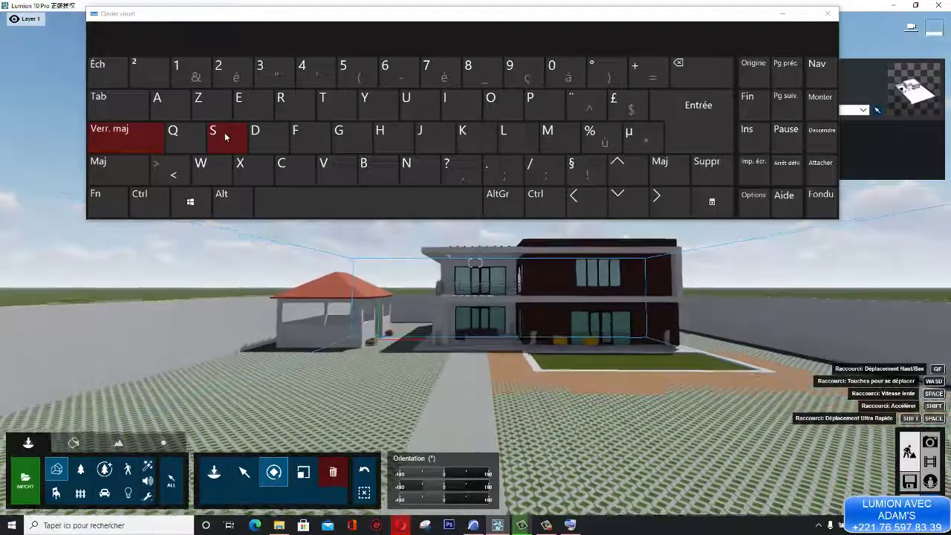
pyautogui.click(182, 140)
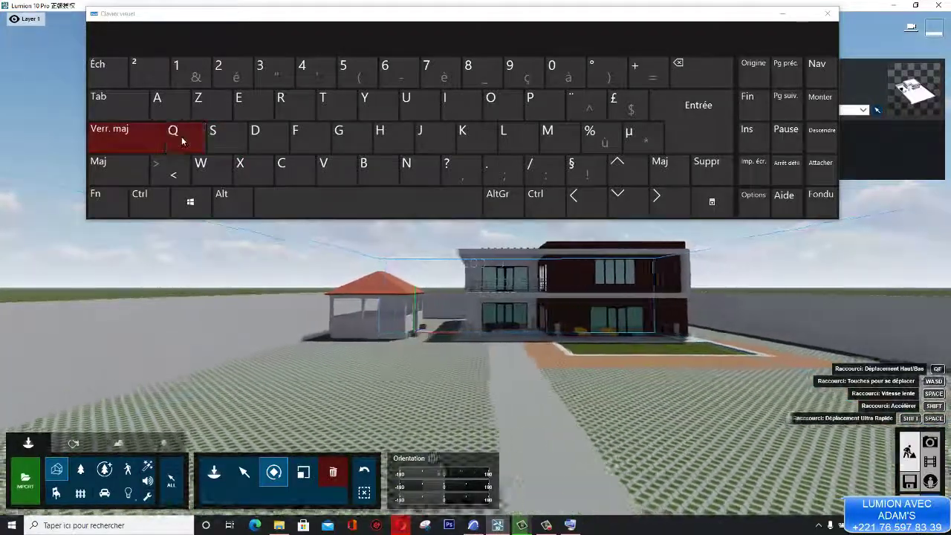
pyautogui.click(263, 143)
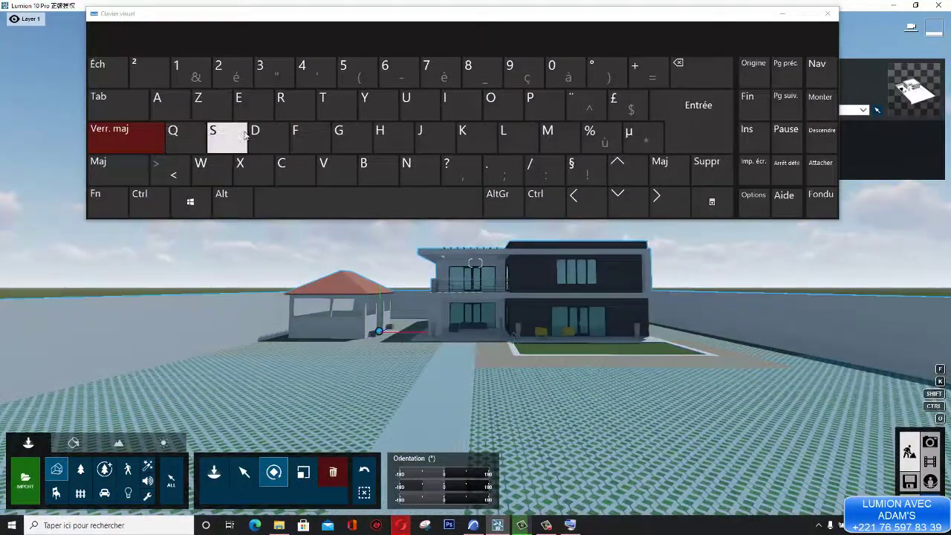
# Step: Demonstrate the arrow-based camera movement, pulling back beyond the walled plot, and minimize the on-screen keyboard
pyautogui.click(625, 172)
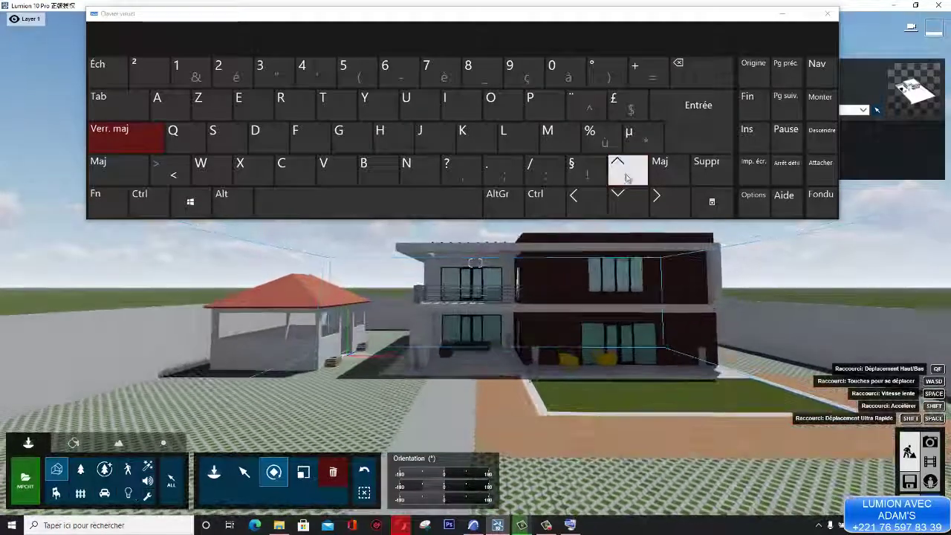
pyautogui.click(667, 202)
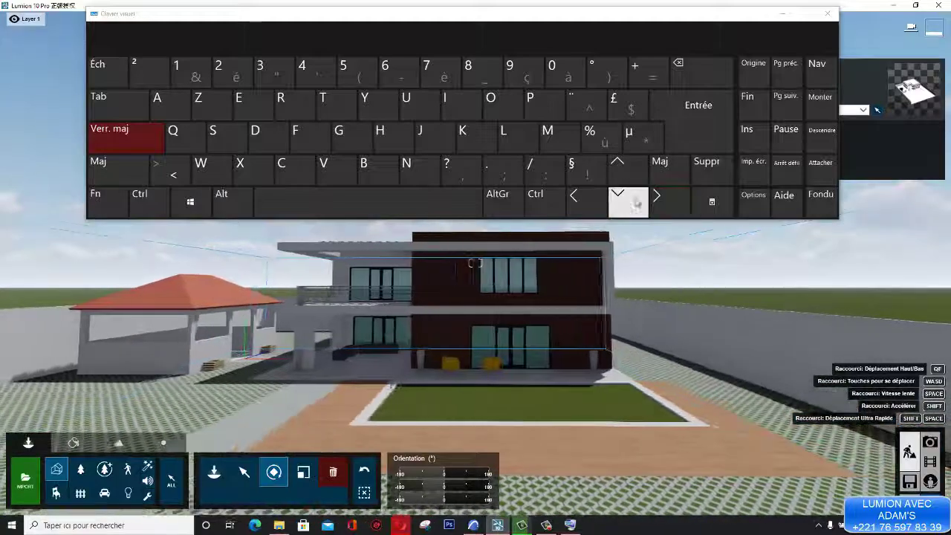
pyautogui.click(582, 199)
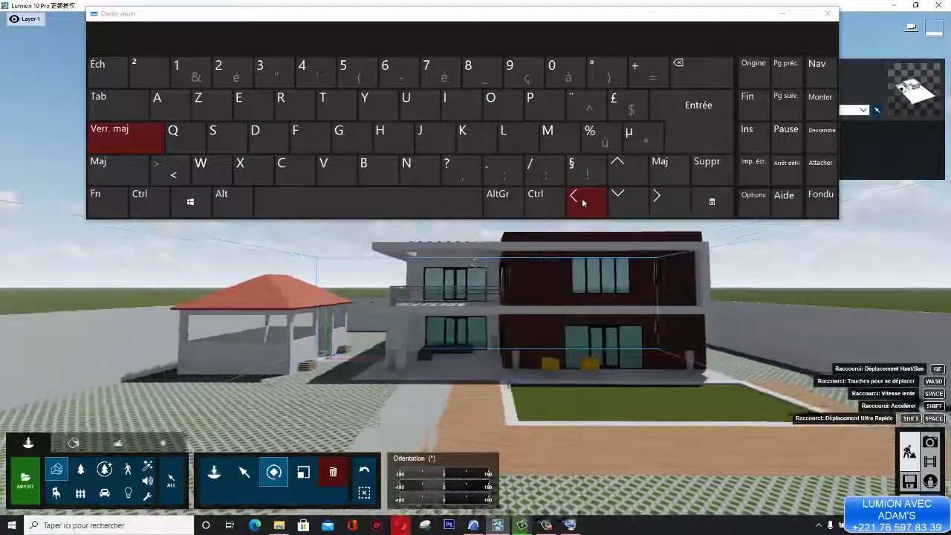
pyautogui.click(628, 197)
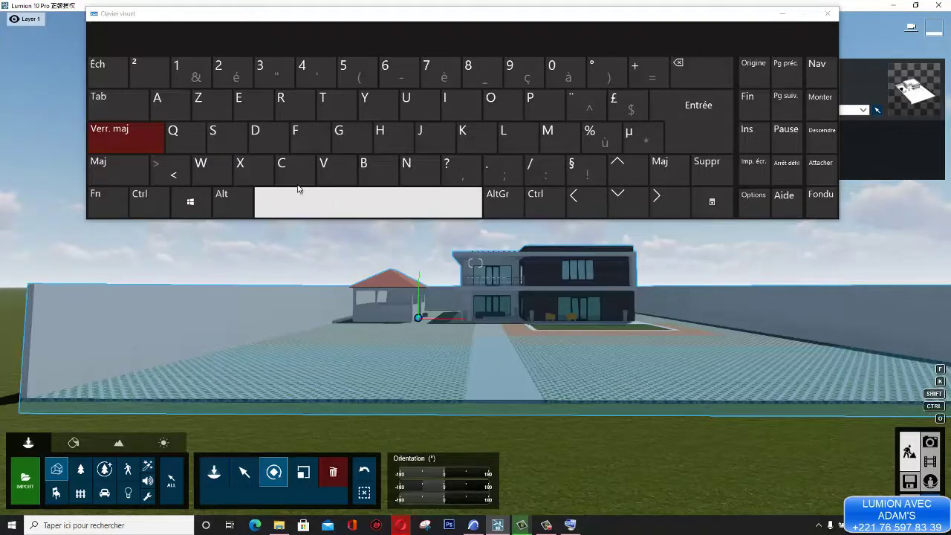
pyautogui.click(782, 14)
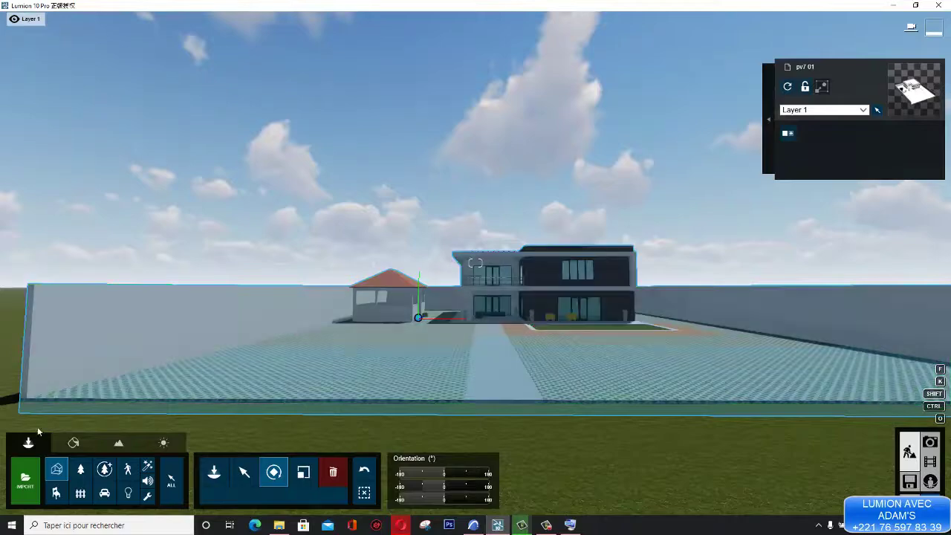
# Step: Fly the camera from outside the plot across the courtyard up to the villa's terrace and balcony
pyautogui.scroll(5, 542, 363)
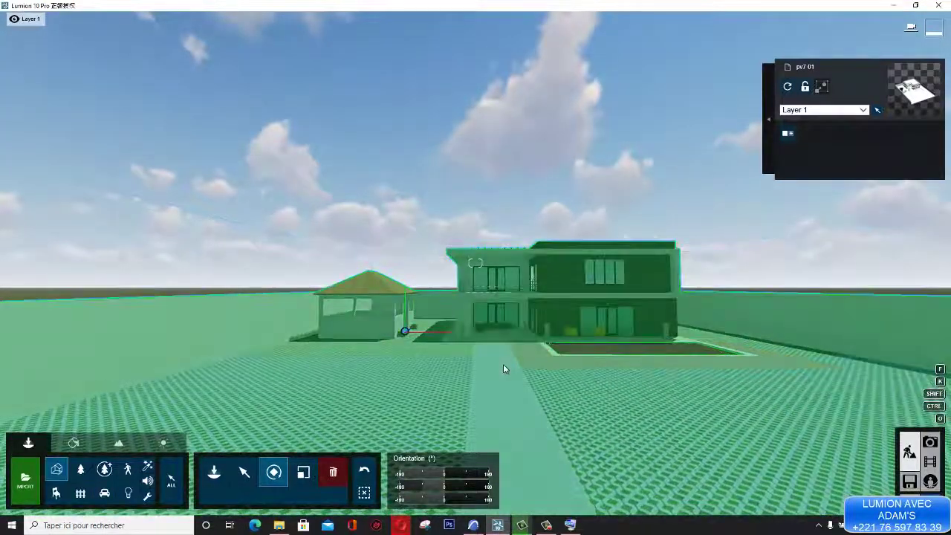
pyautogui.scroll(1, 503, 369)
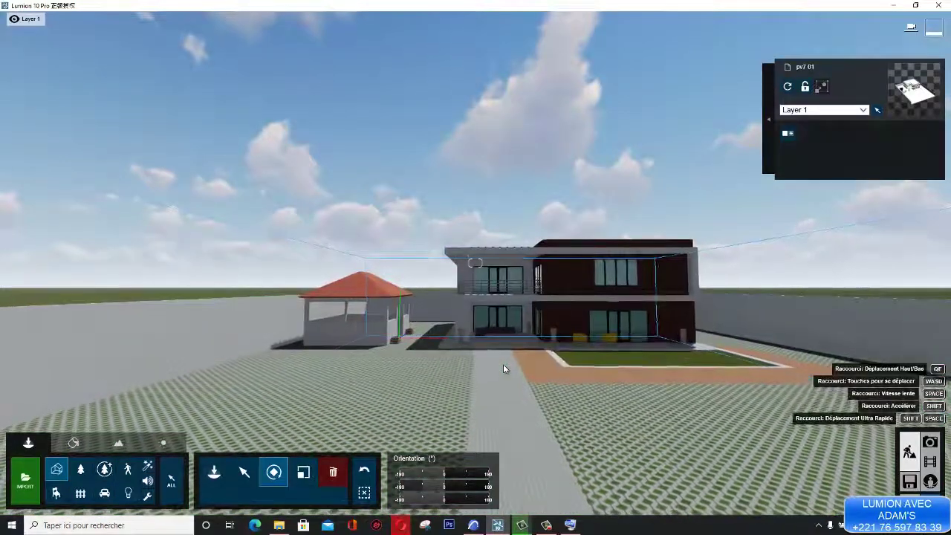
pyautogui.press('e')
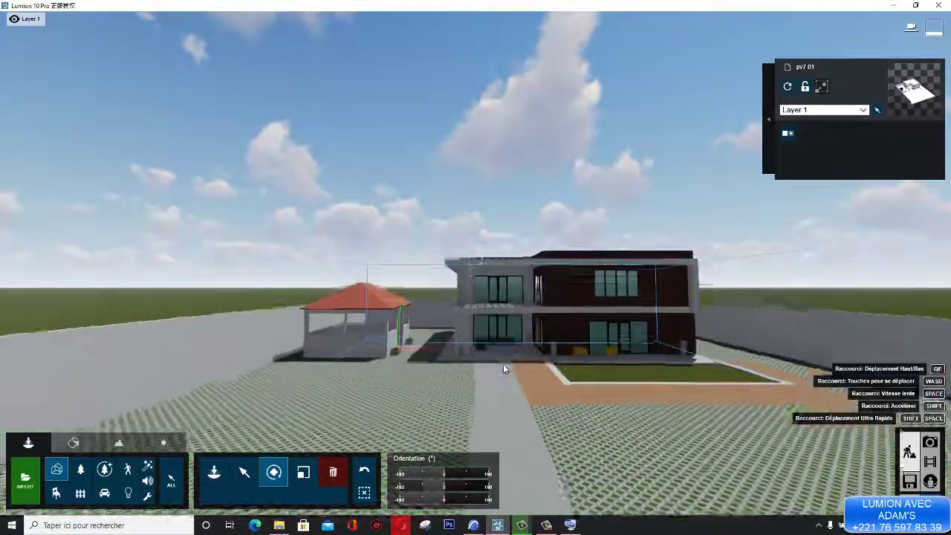
pyautogui.scroll(2, 657, 338)
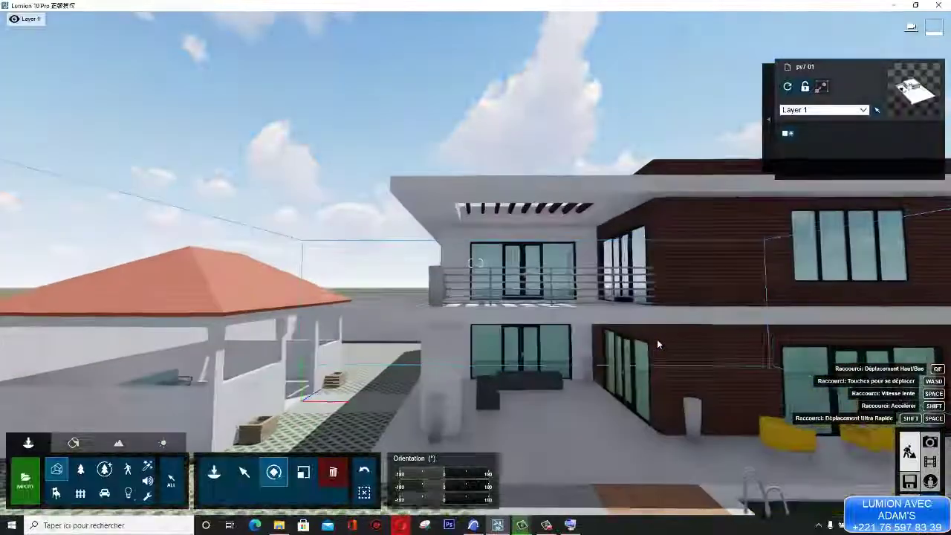
pyautogui.scroll(1, 657, 339)
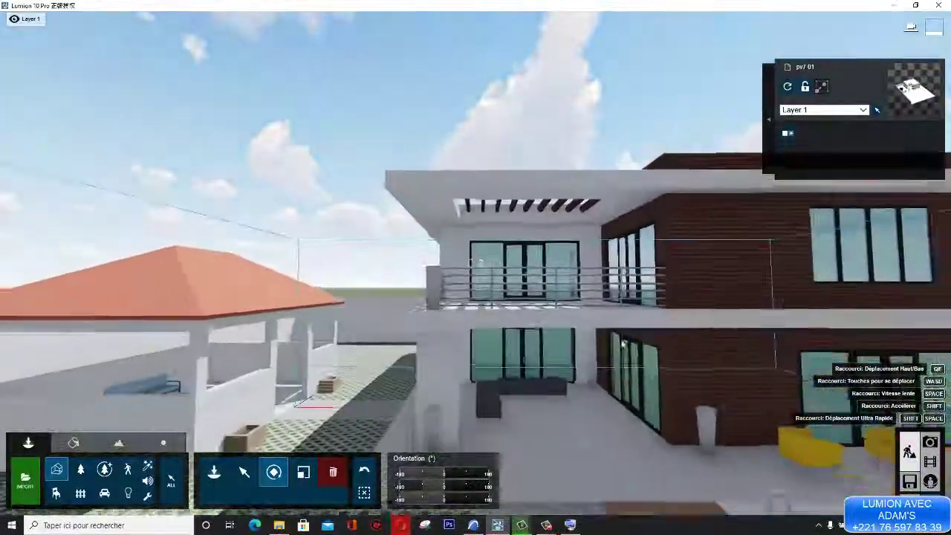
# Step: Move the camera back and forth between the courtyard and the terrace, and settle on a view facing villa and gazebo
pyautogui.scroll(-3, 543, 339)
pyautogui.scroll(2, 624, 350)
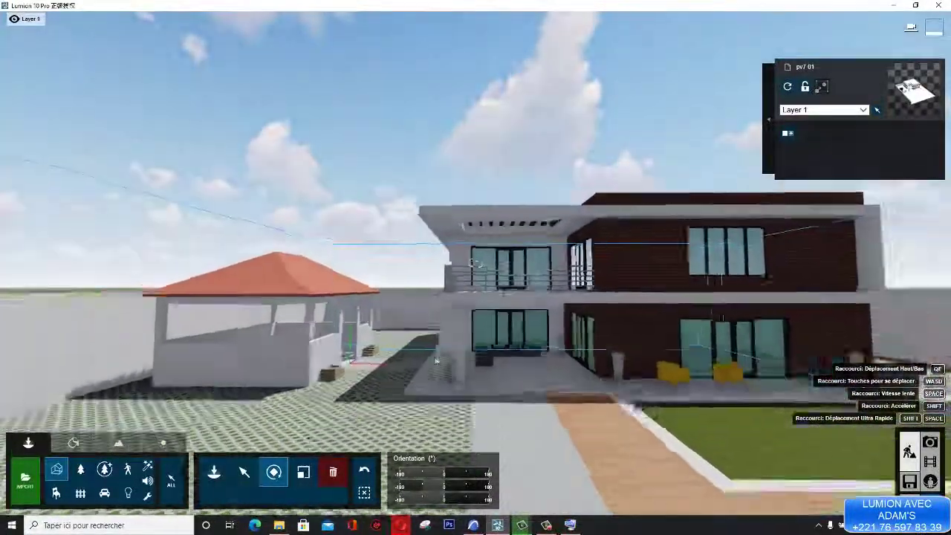
pyautogui.scroll(-3, 624, 350)
pyautogui.click(642, 368)
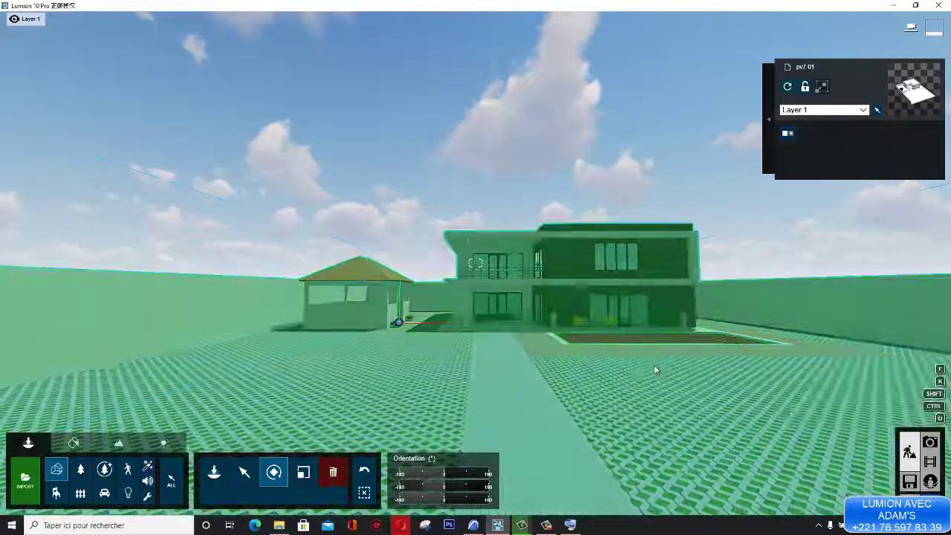
pyautogui.scroll(2, 660, 358)
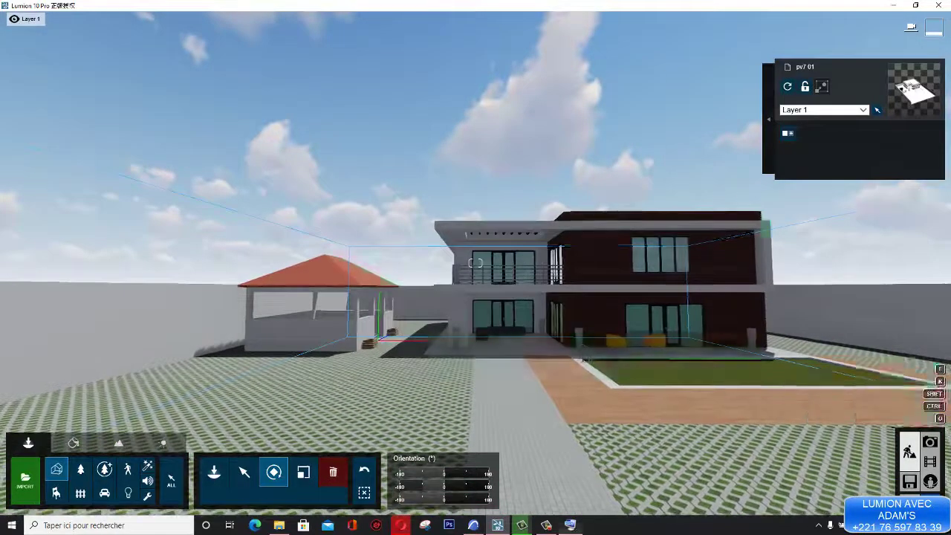
pyautogui.moveTo(546, 525)
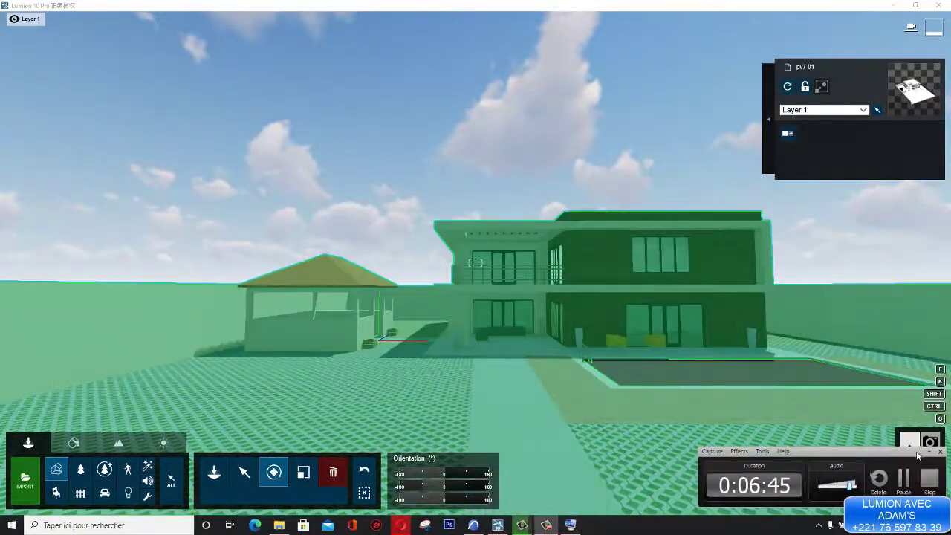
pyautogui.click(929, 455)
pyautogui.scroll(2, 475, 298)
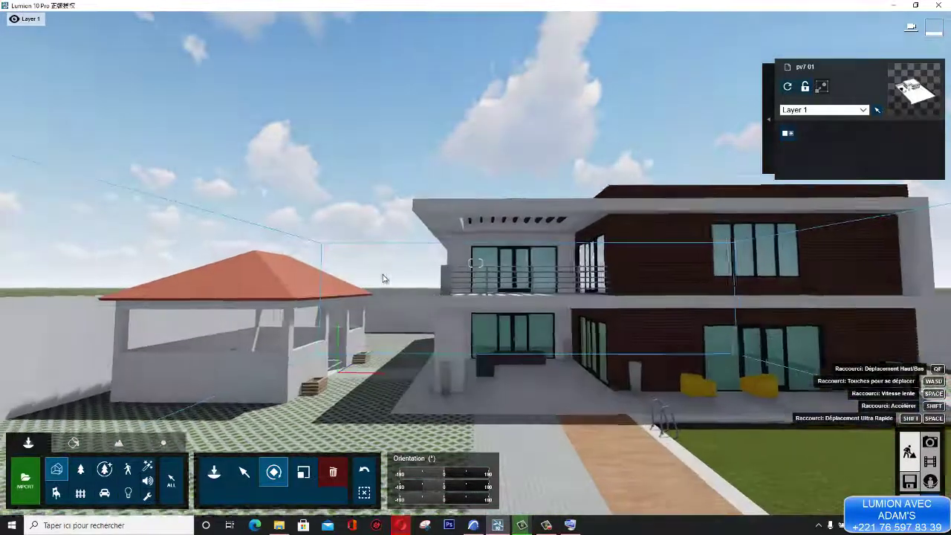
pyautogui.scroll(3, 611, 281)
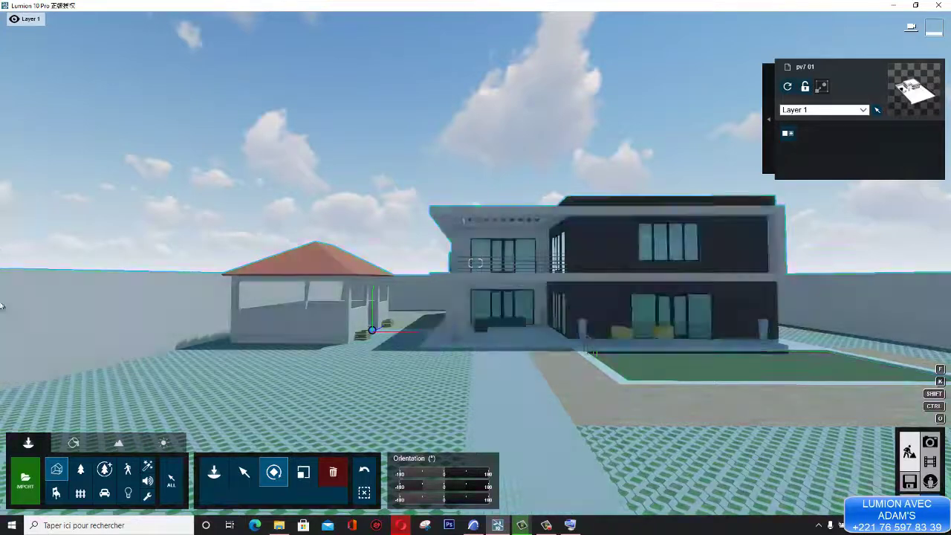
# Step: Adjust the cloud amount (Quantité de nuages) in the scene's weather settings
pyautogui.click(163, 443)
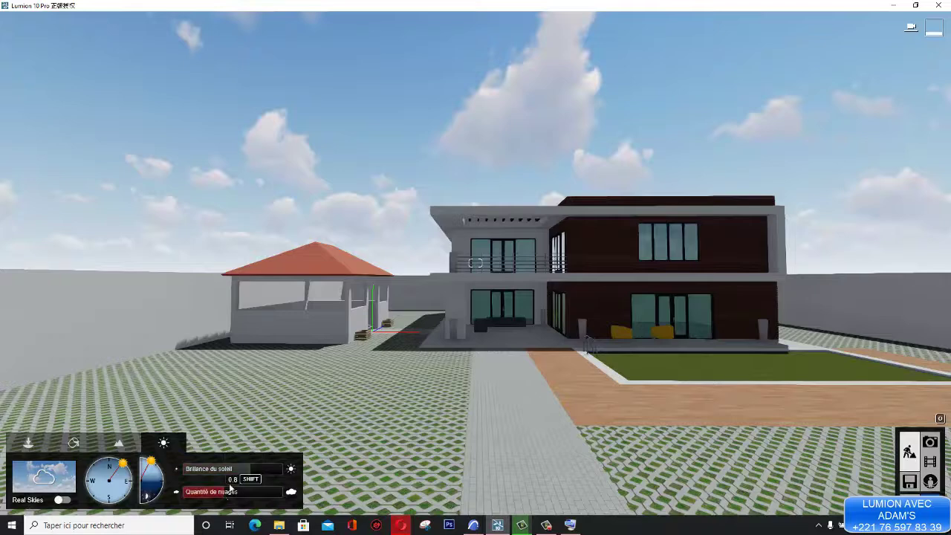
pyautogui.moveTo(236, 493)
pyautogui.mouseDown()
pyautogui.moveTo(286, 493)
pyautogui.moveTo(199, 491)
pyautogui.moveTo(225, 494)
pyautogui.mouseUp()
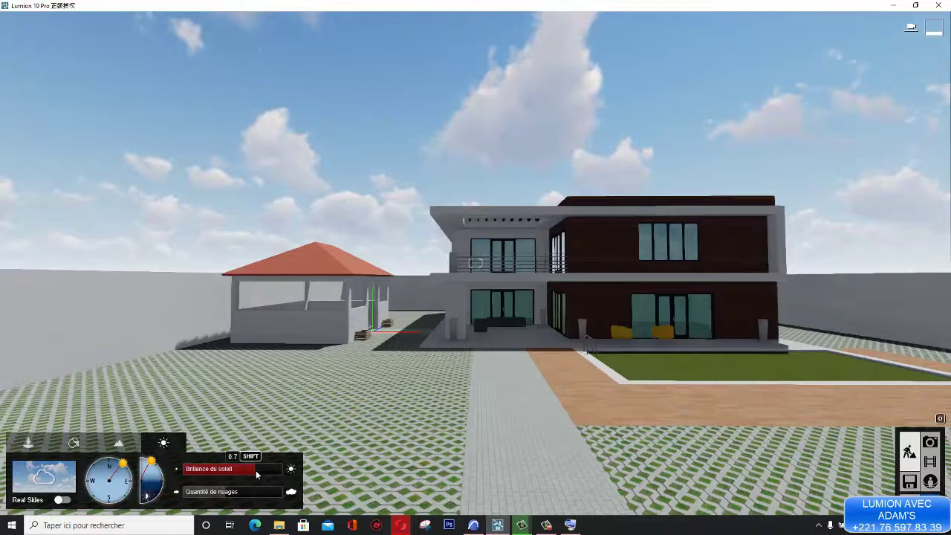
# Step: Set the sun brightness (Brillance du soleil) to about mid-range and test sun orientations from east to west, settling on due south
pyautogui.moveTo(275, 477); pyautogui.dragTo(244, 471)
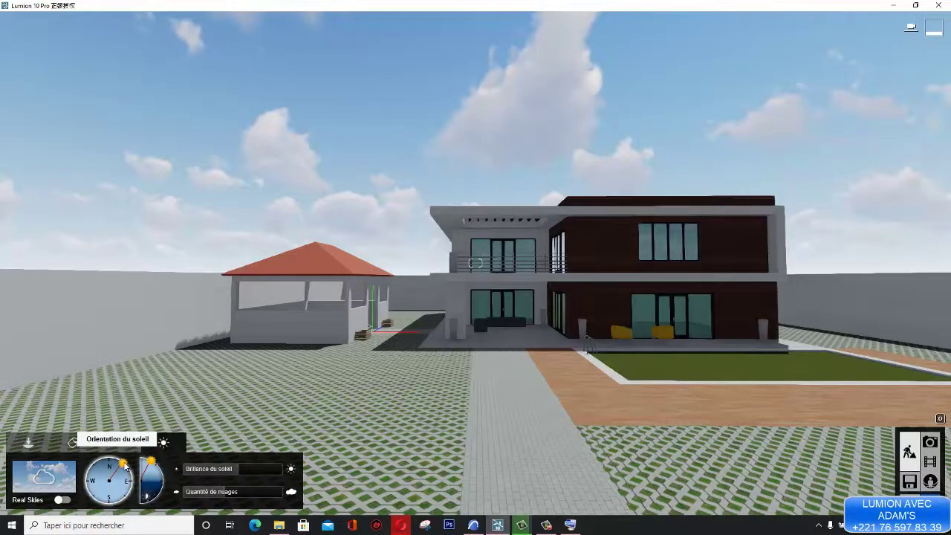
pyautogui.moveTo(124, 466)
pyautogui.mouseDown()
pyautogui.moveTo(124, 497)
pyautogui.moveTo(105, 498)
pyautogui.moveTo(97, 468)
pyautogui.moveTo(121, 470)
pyautogui.mouseUp()
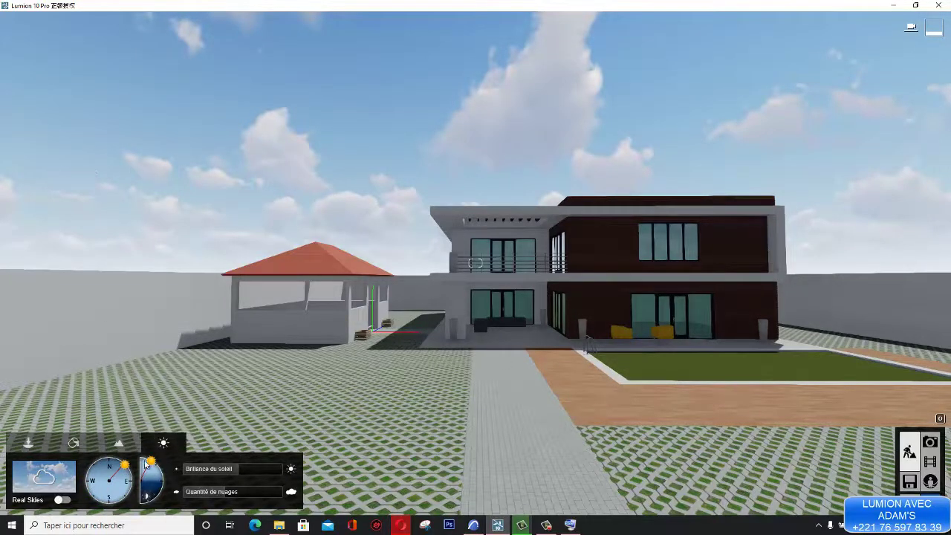
pyautogui.moveTo(126, 466); pyautogui.dragTo(136, 485)
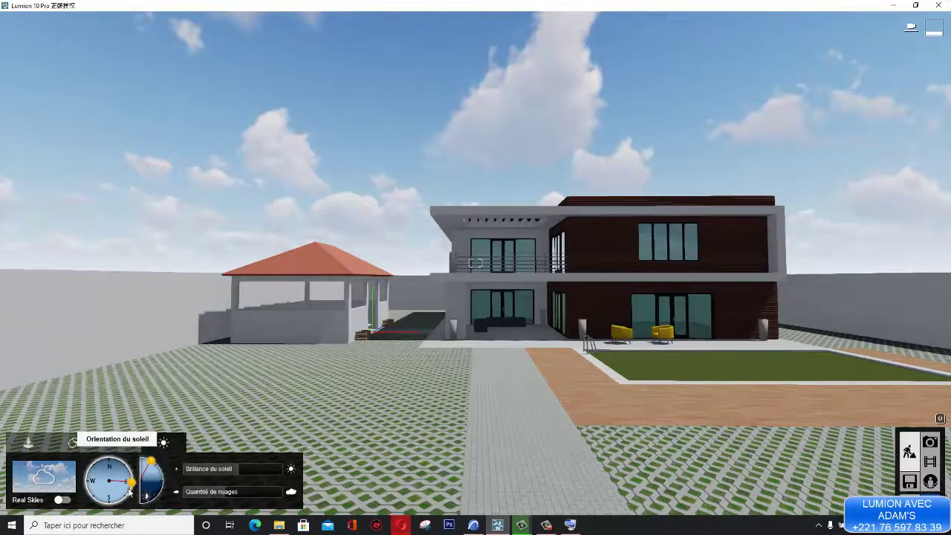
pyautogui.moveTo(131, 481); pyautogui.dragTo(114, 499)
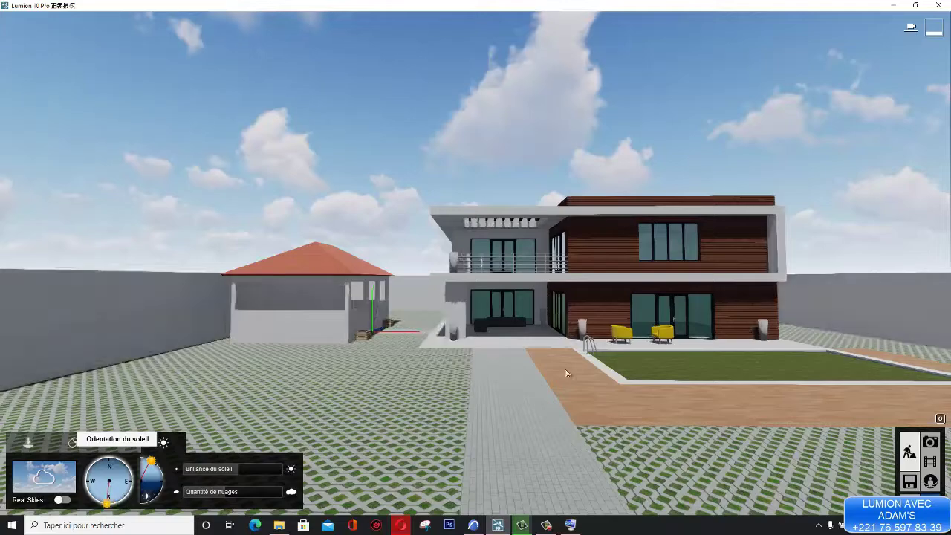
pyautogui.moveTo(565, 373); pyautogui.dragTo(651, 414, button='right')
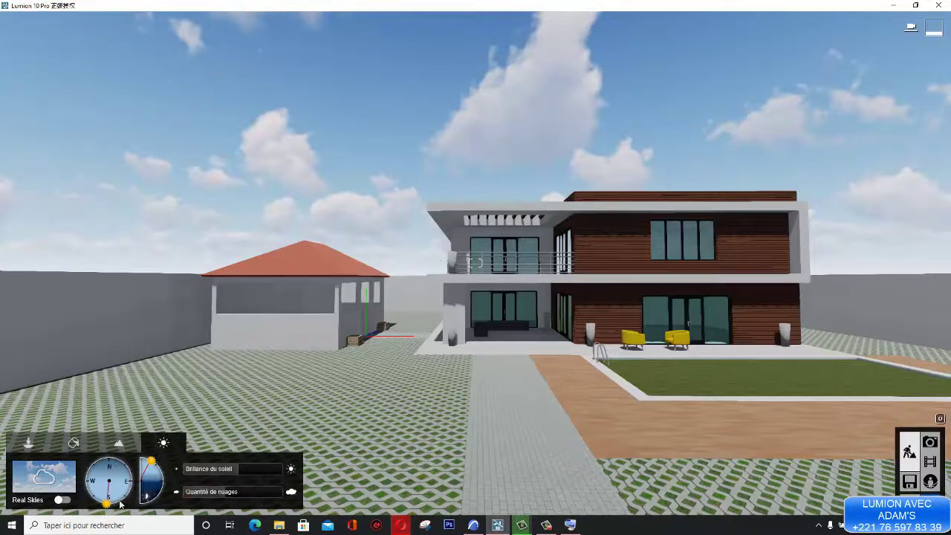
pyautogui.moveTo(107, 505); pyautogui.dragTo(87, 484)
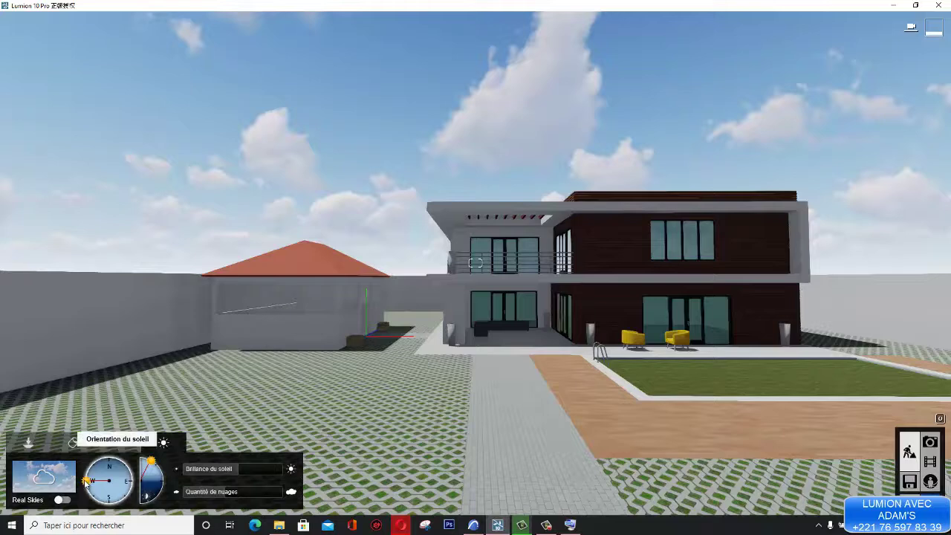
pyautogui.moveTo(87, 481); pyautogui.dragTo(108, 504)
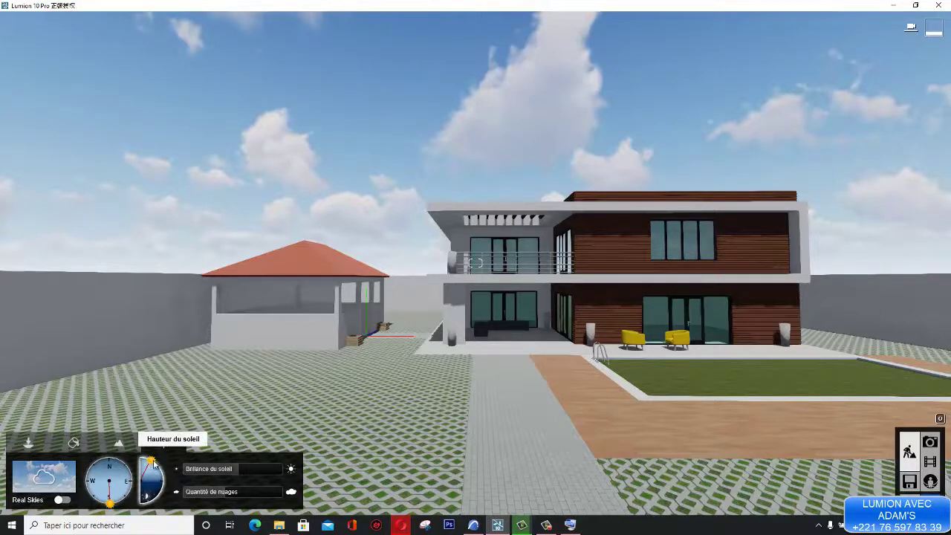
# Step: Lower the sun height (Hauteur du soleil) to night, and raise it back to a daytime position lighting the villa's facade
pyautogui.moveTo(154, 464); pyautogui.dragTo(142, 513)
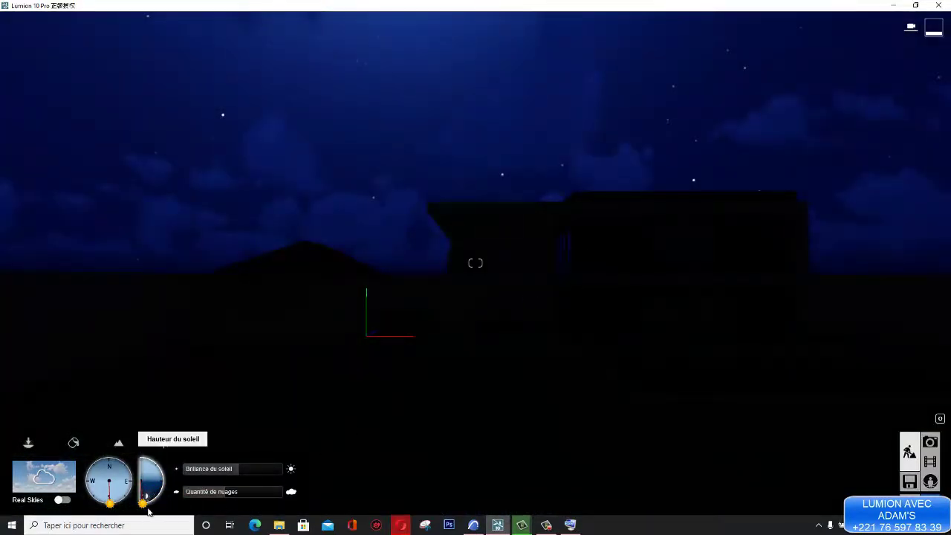
pyautogui.moveTo(146, 507); pyautogui.dragTo(165, 457)
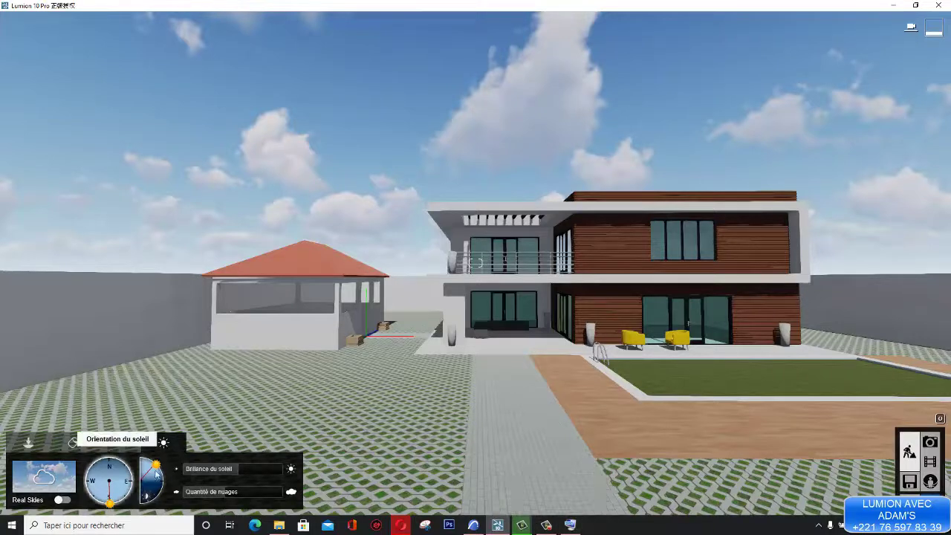
pyautogui.click(539, 530)
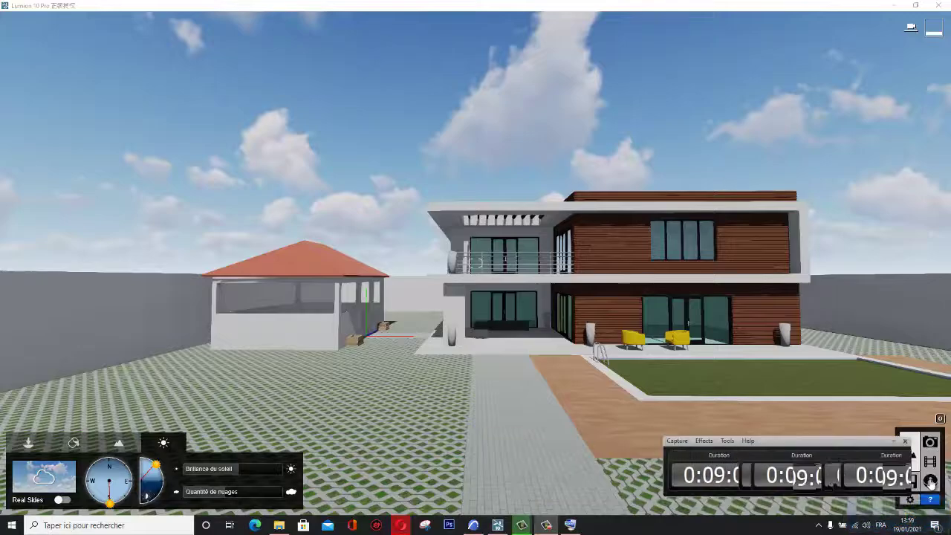